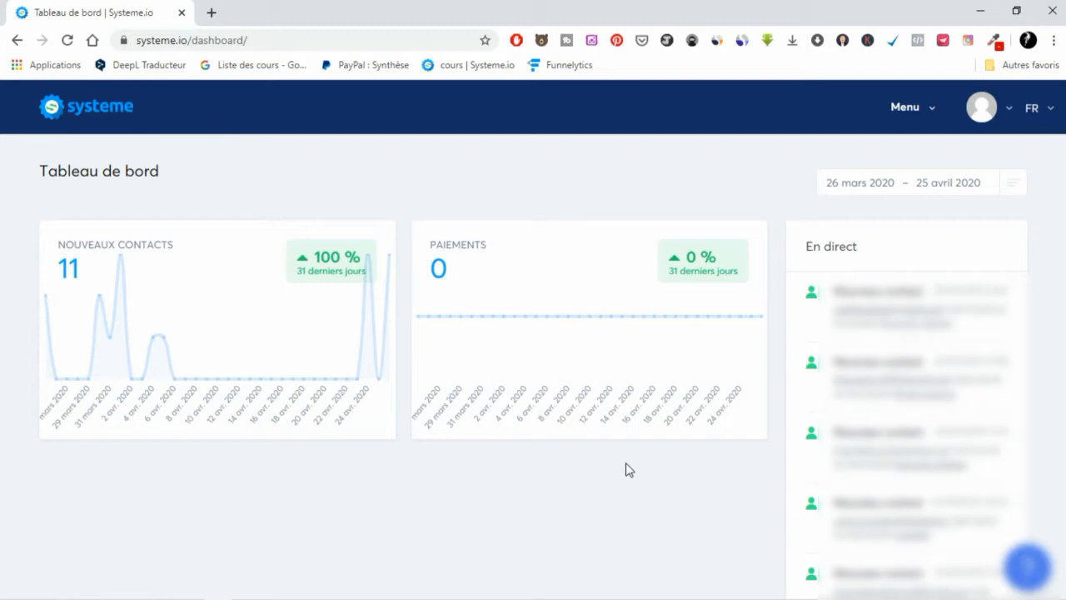
Open the newsletters list and start creating a new newsletter
left_click(923, 119)
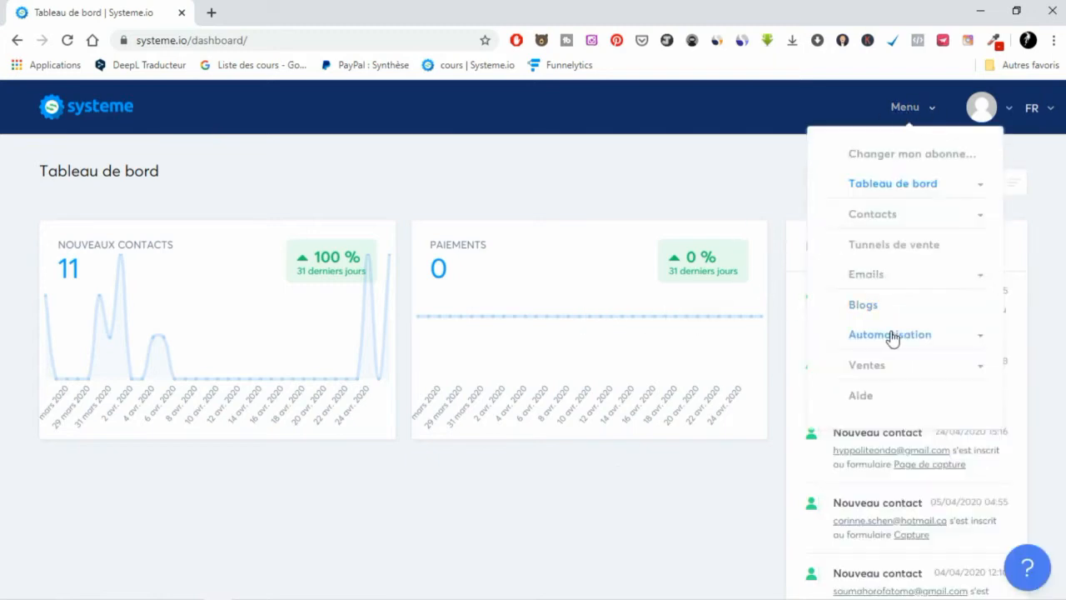
left_click(886, 274)
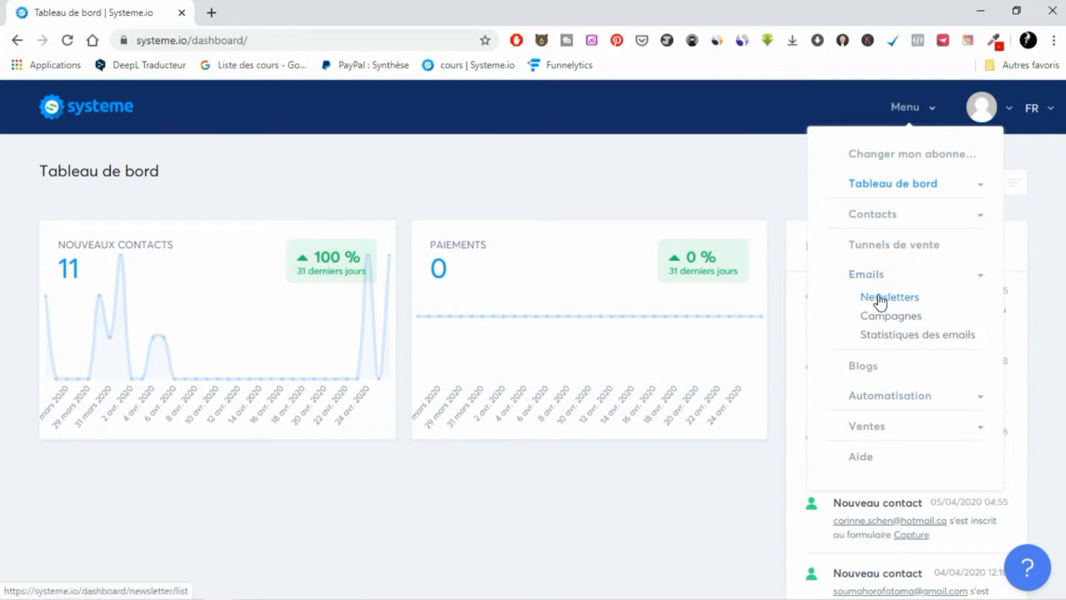
left_click(878, 300)
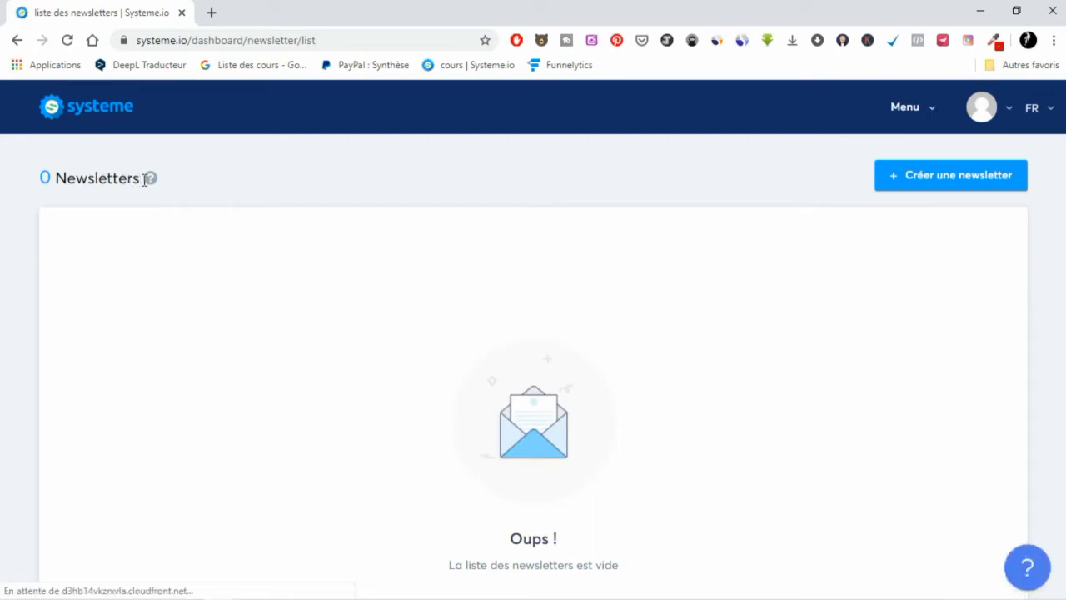
left_click(151, 179)
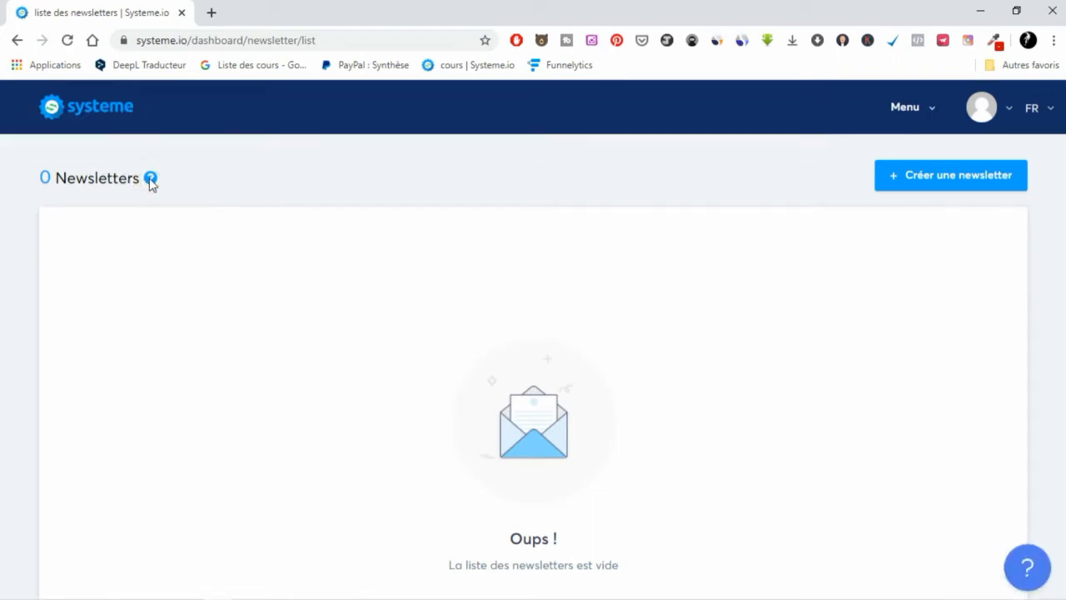
mouse_move(153, 181)
left_click(880, 188)
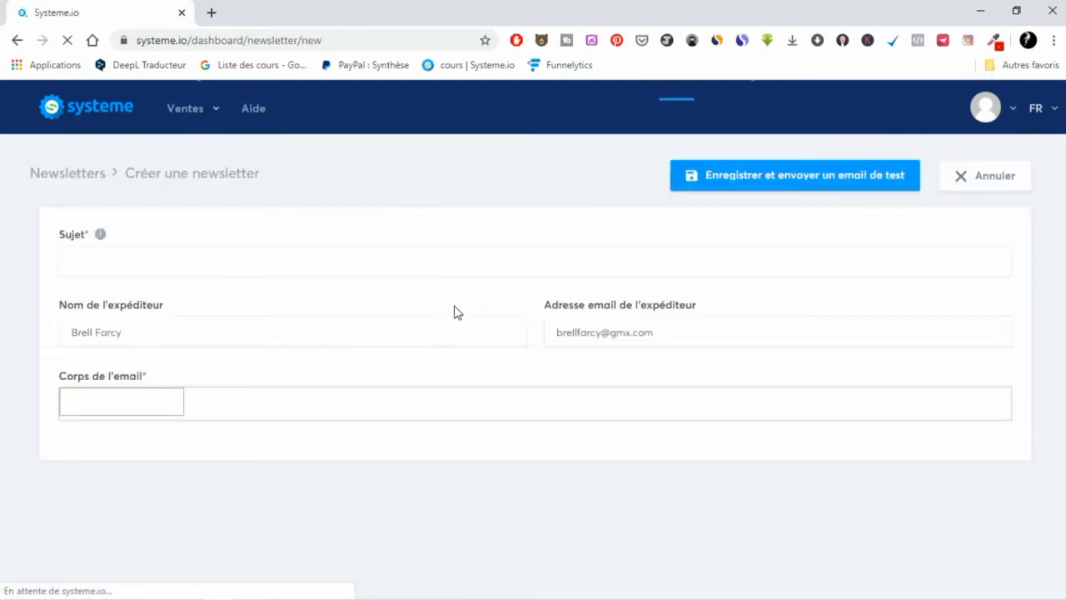
Enter "Ton paiement t'attends !" as the newsletter's subject
left_click(96, 263)
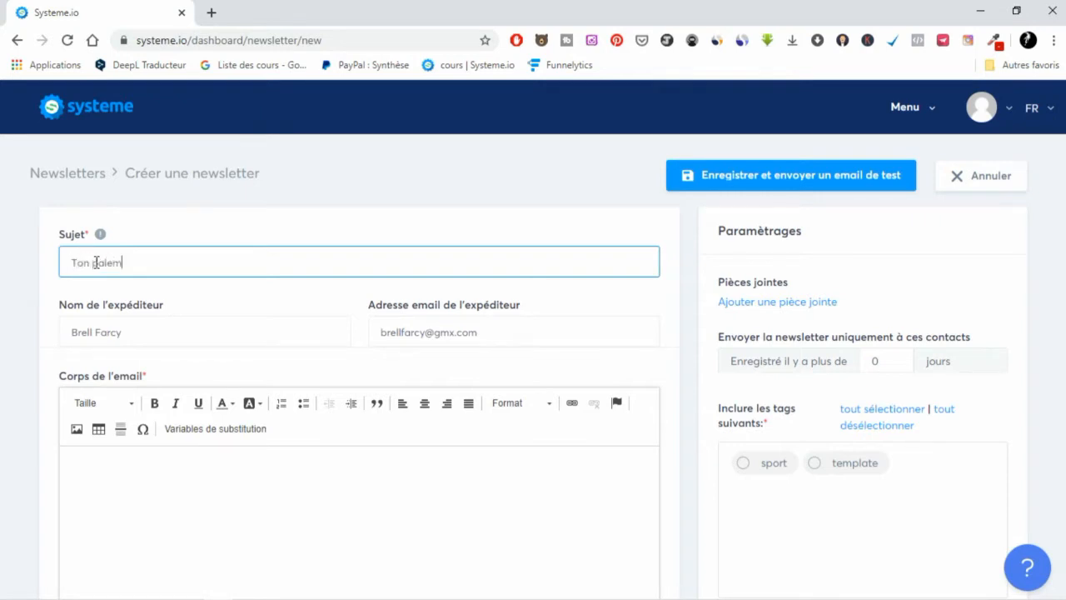
type("Ton paiement")
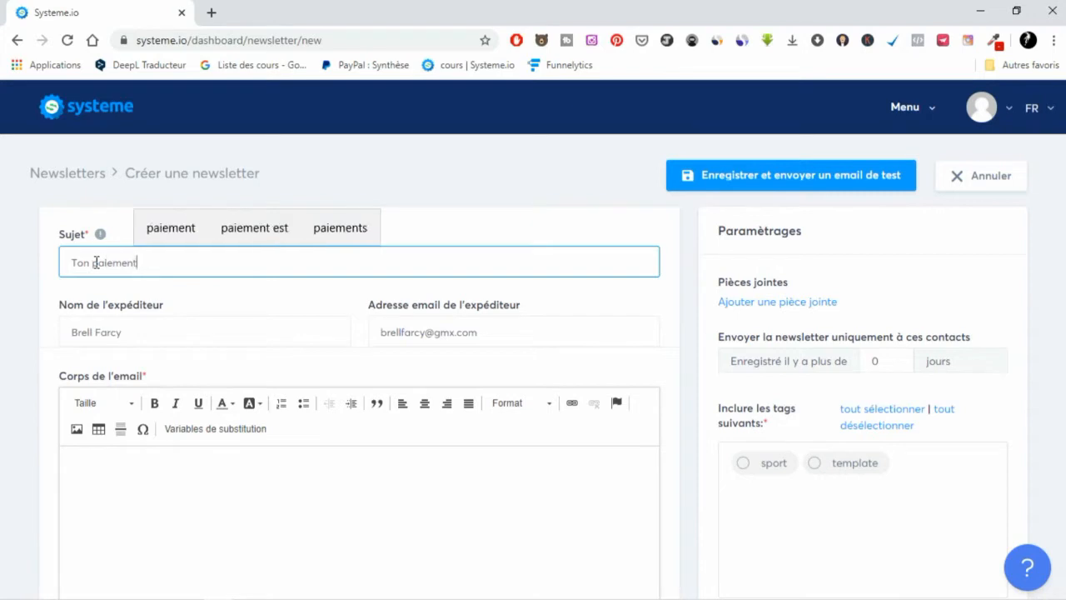
type(" t'atte")
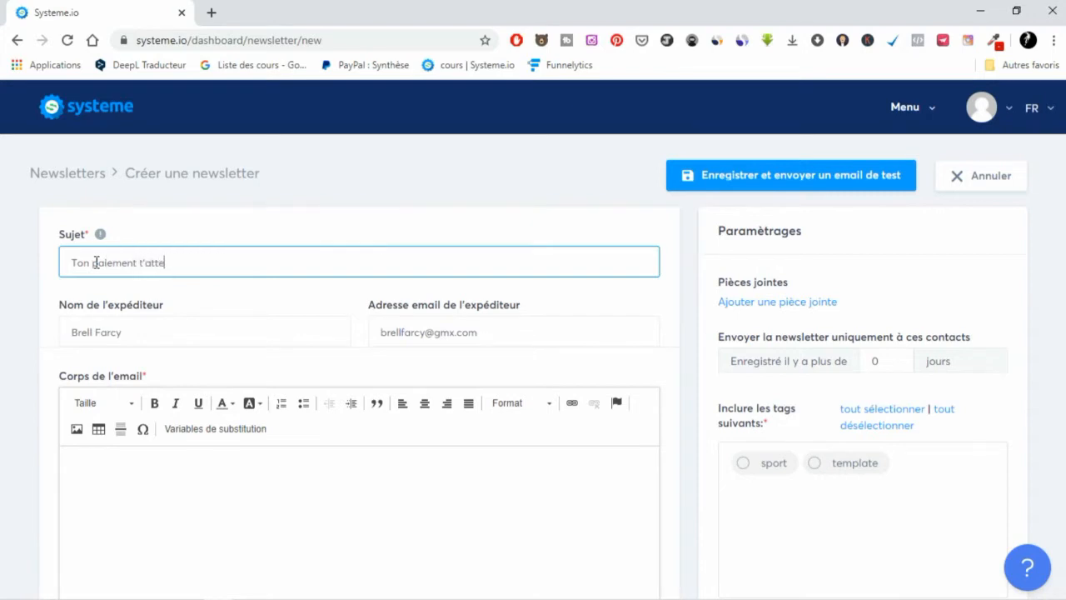
type("nds !")
Write the email body as "Bonjour," followed by a new paragraph "Ton paiement t'attends si tu fais ça"
left_click(313, 499)
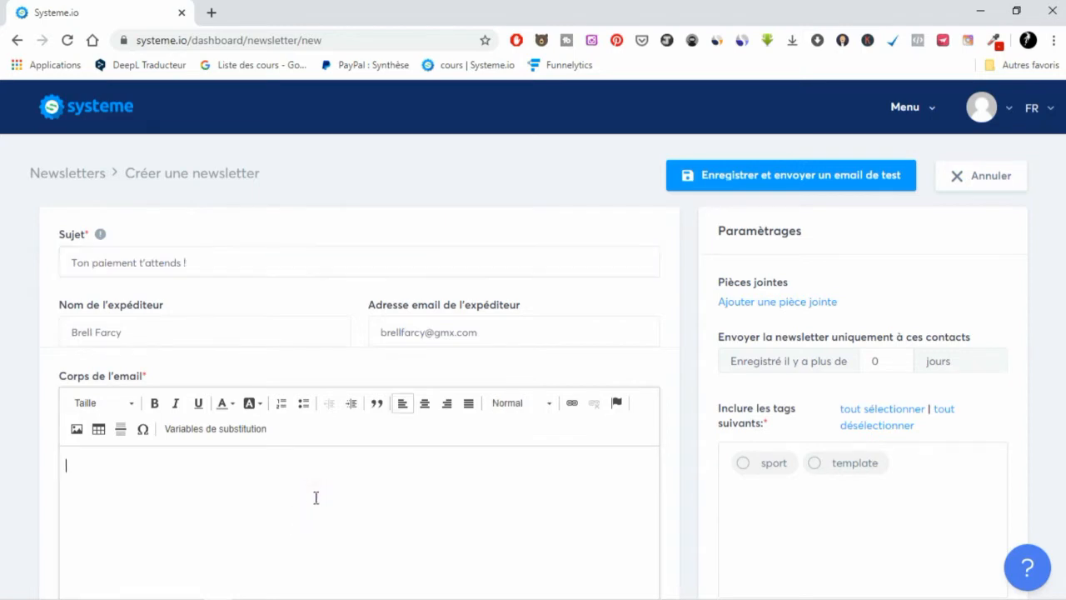
scroll(503, 484, "down", 1)
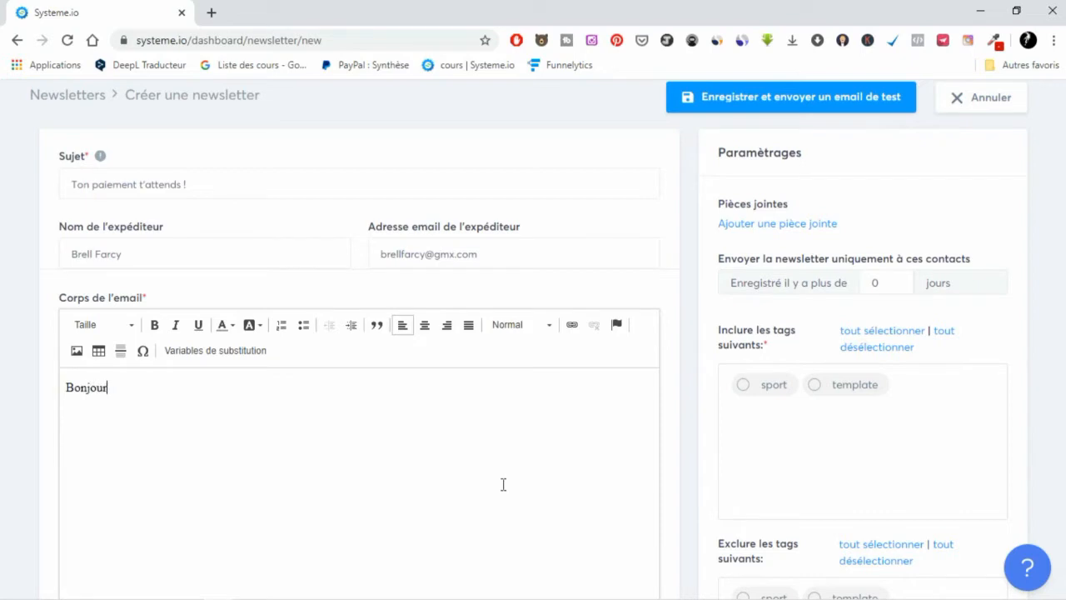
type("Bonjour t")
type("o")
key("BackSpace")
key("BackSpace")
type("ieme")
type("nt y")
key("BackSpace")
type("t'a")
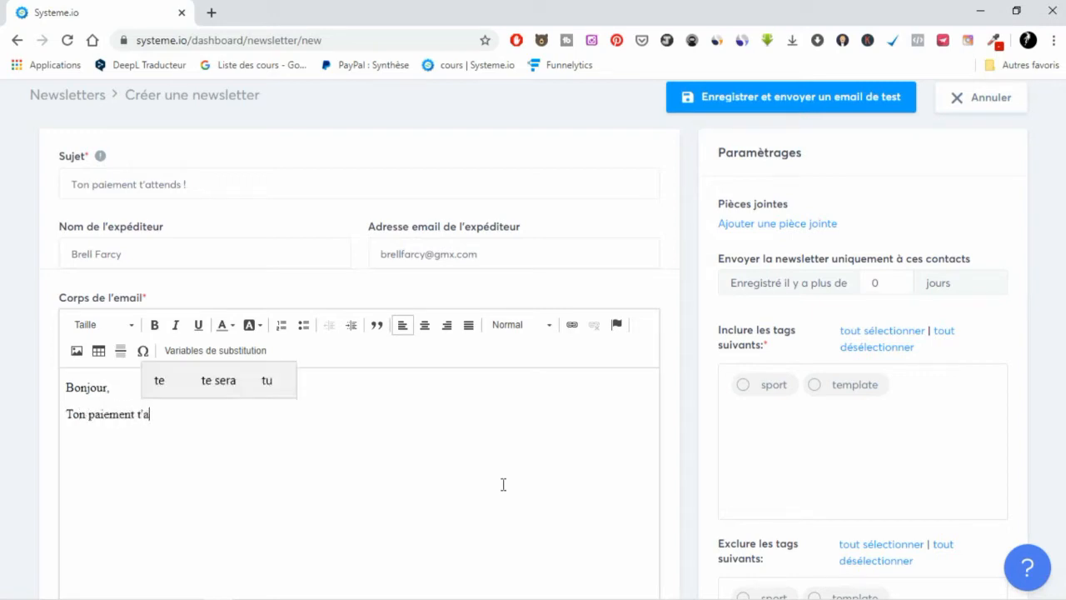
type("ttends sit")
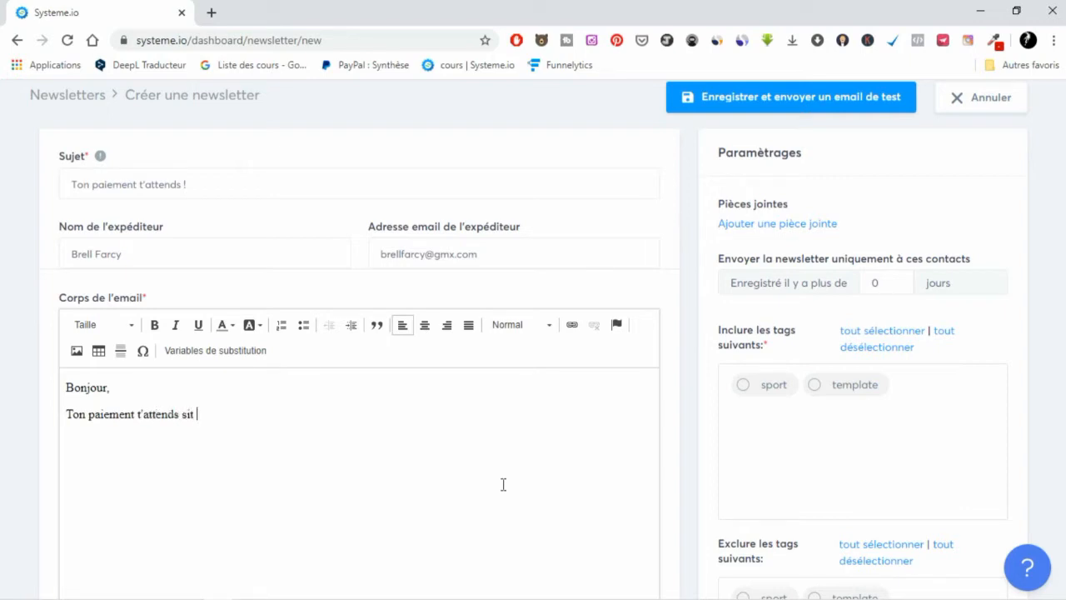
key("BackSpace")
key("BackSpace")
type("t")
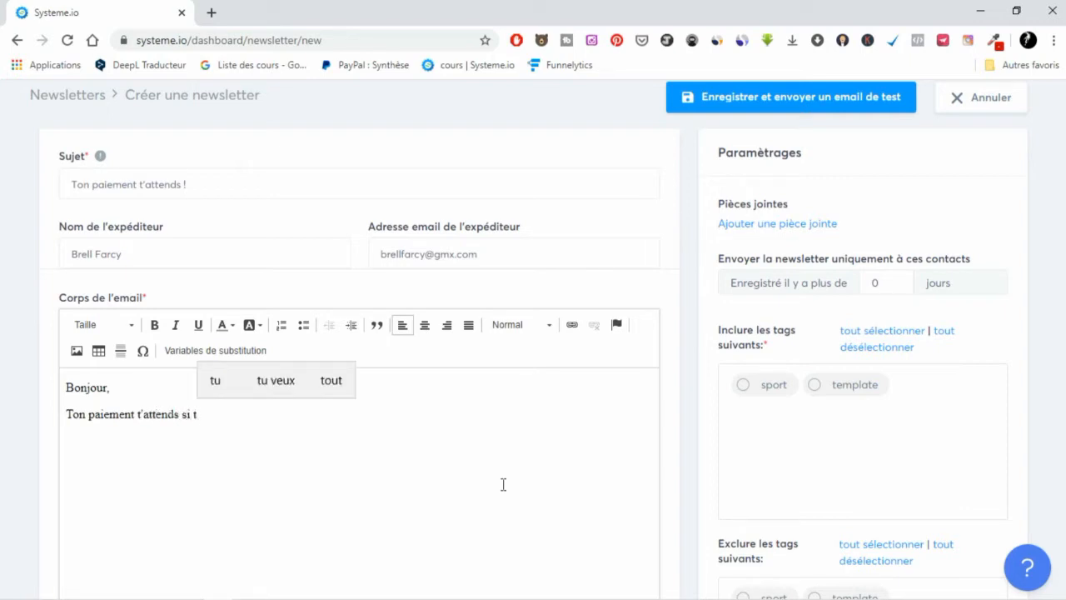
type("u fais c")
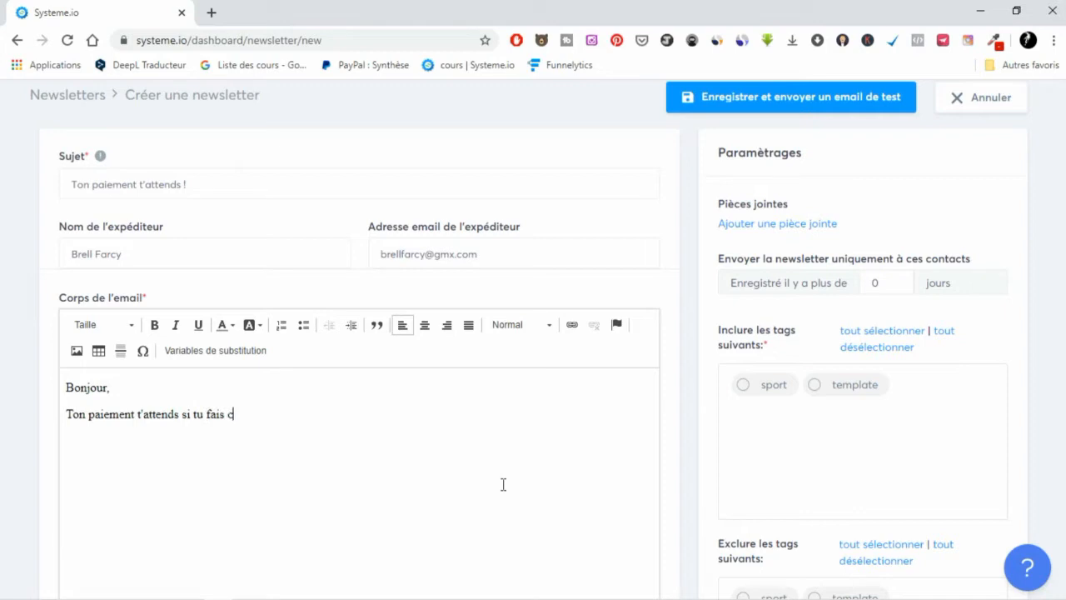
key("BackSpace")
left_click(503, 483)
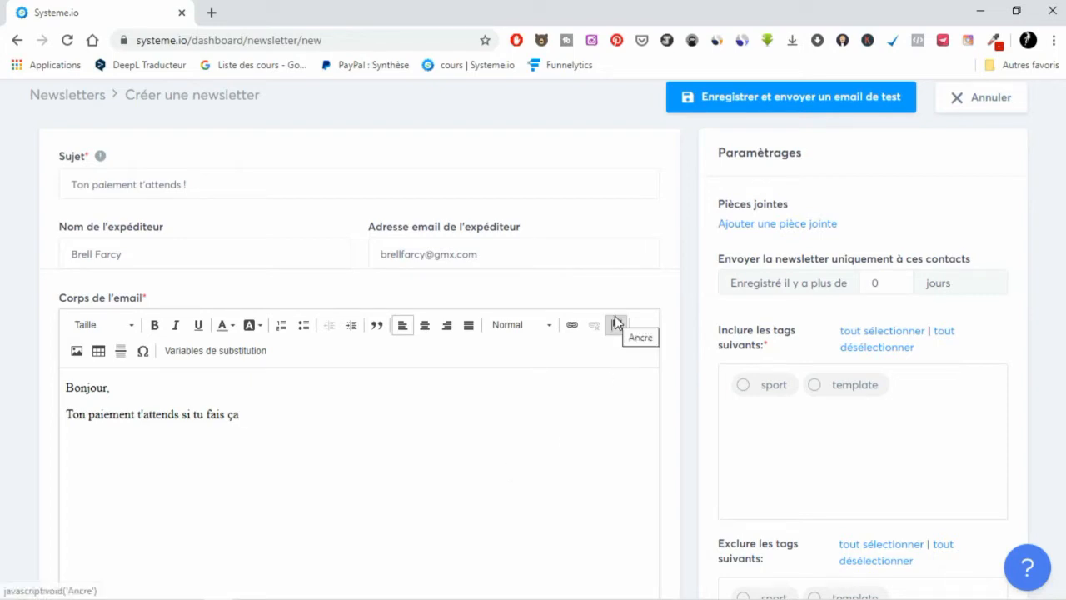
left_click(525, 326)
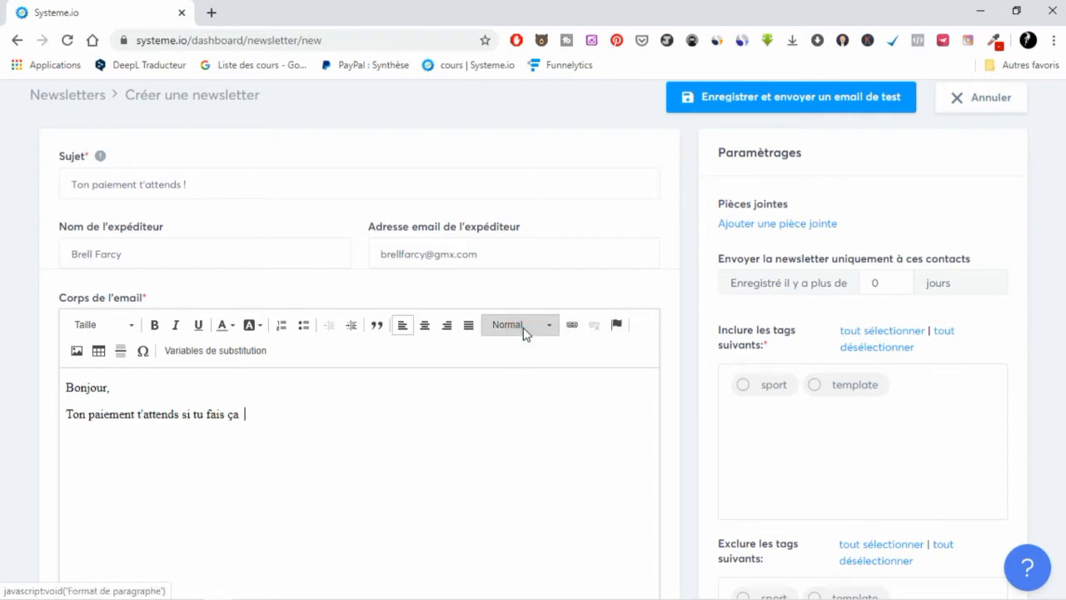
left_click(548, 326)
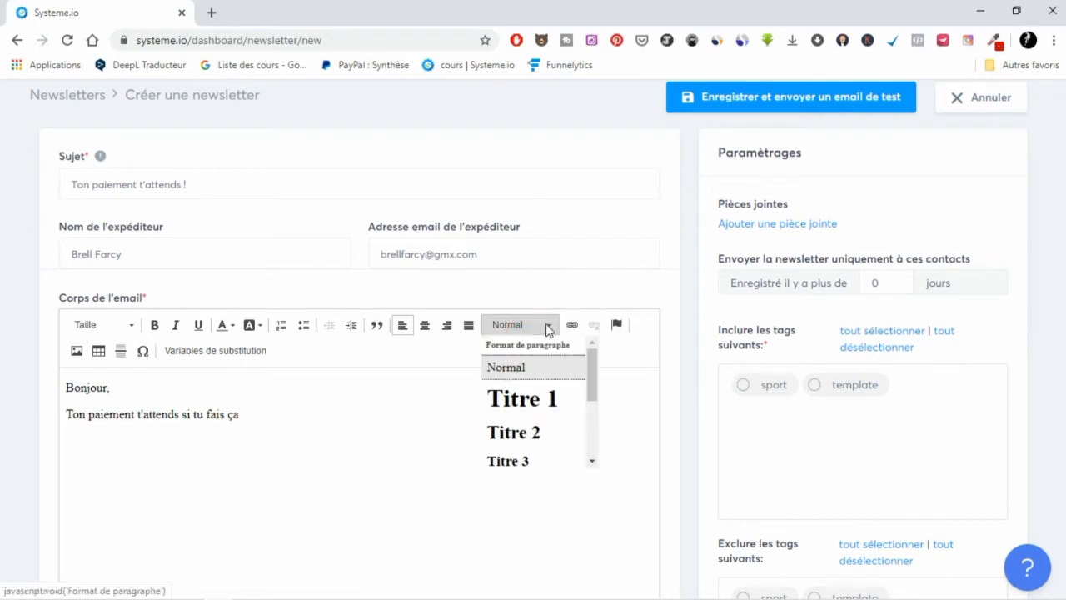
left_click(547, 326)
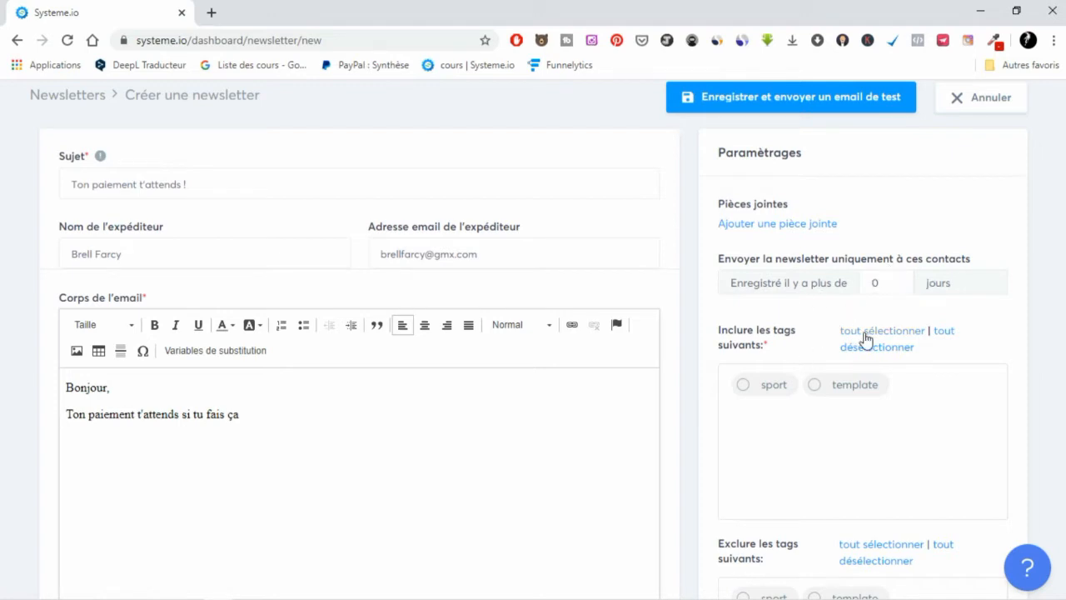
Include contacts tagged sport and exclude contacts tagged template from the newsletter's recipients
left_click(753, 395)
scroll(869, 421, "down", 3)
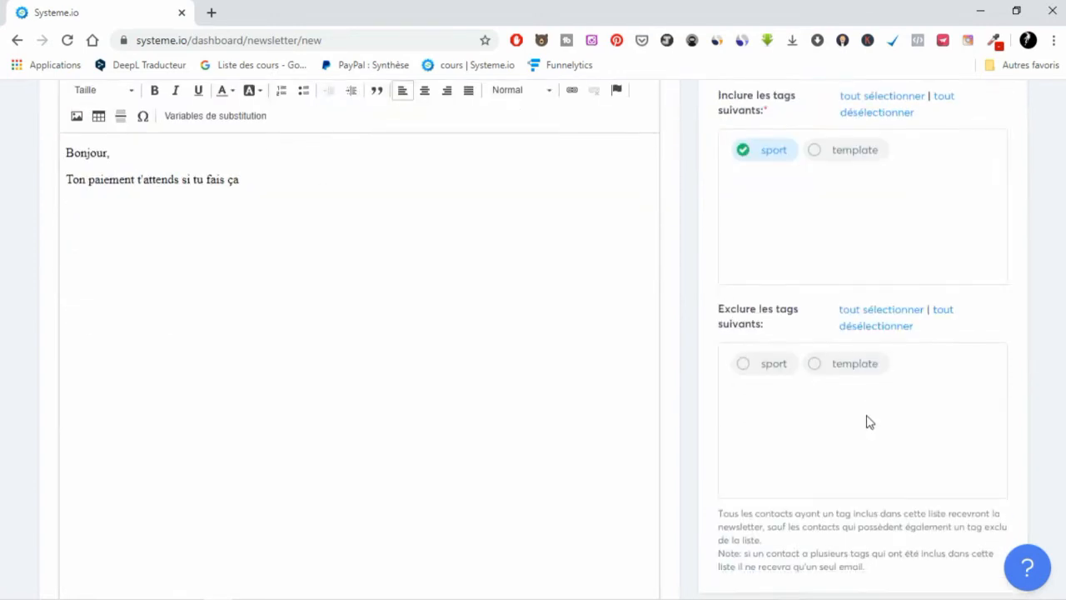
left_click(841, 368)
Copy the {email} substitution variable into the greeting, between "Bonjour" and the comma, separated by a space
scroll(841, 370, "down", 3)
scroll(827, 412, "down", 3)
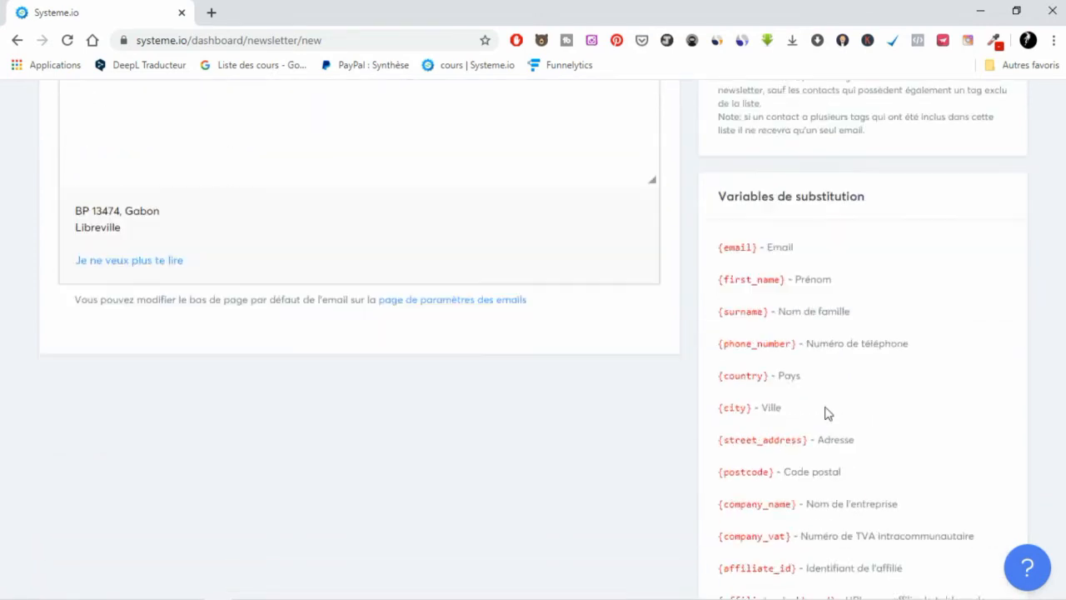
scroll(825, 407, "up", 6)
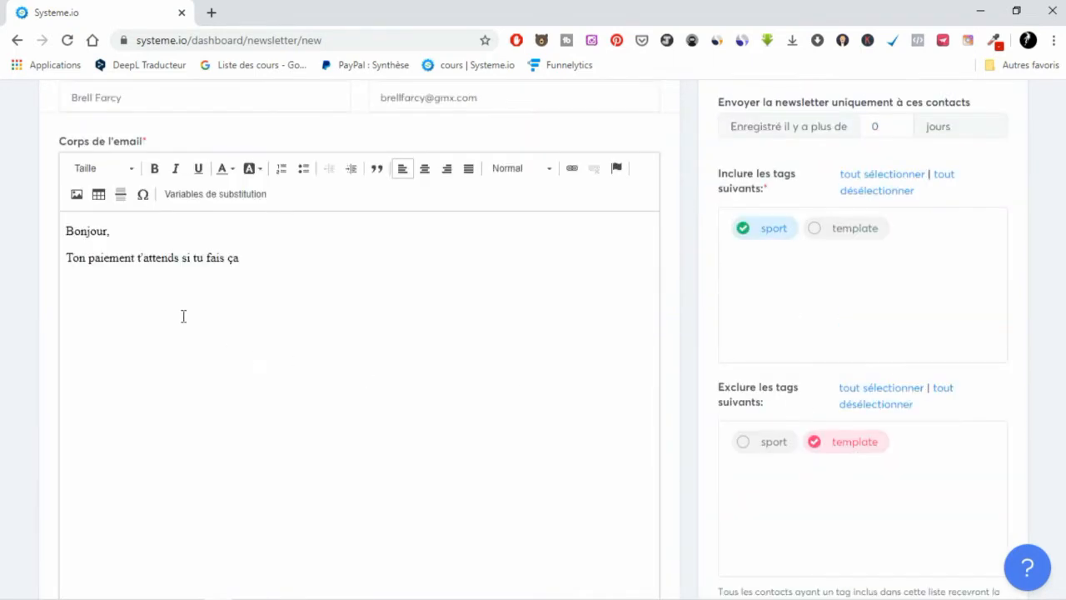
left_click(105, 232)
scroll(922, 421, "down", 4)
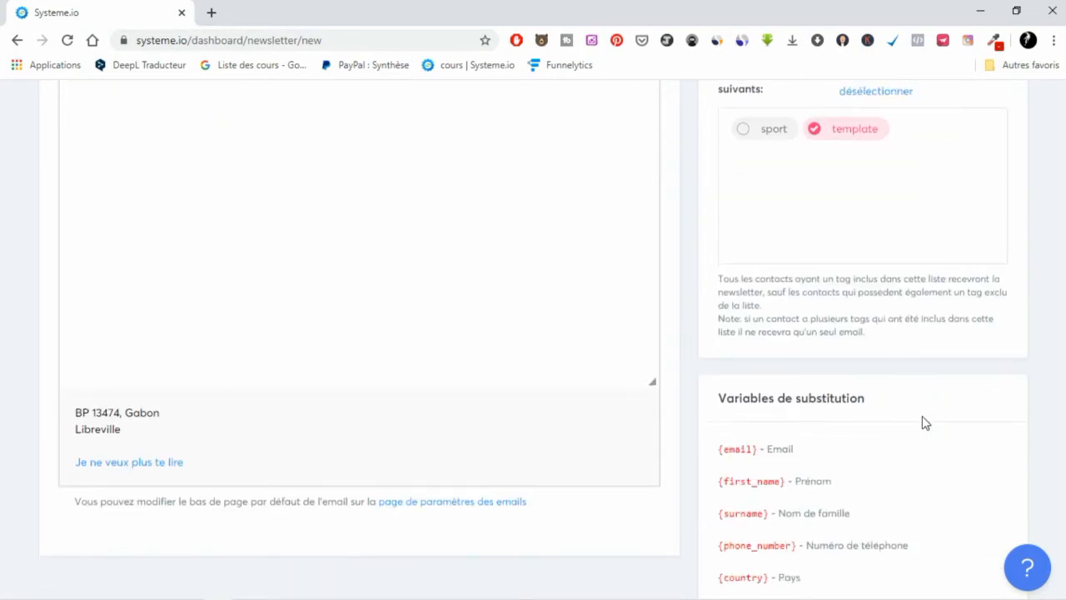
scroll(261, 382, "up", 4)
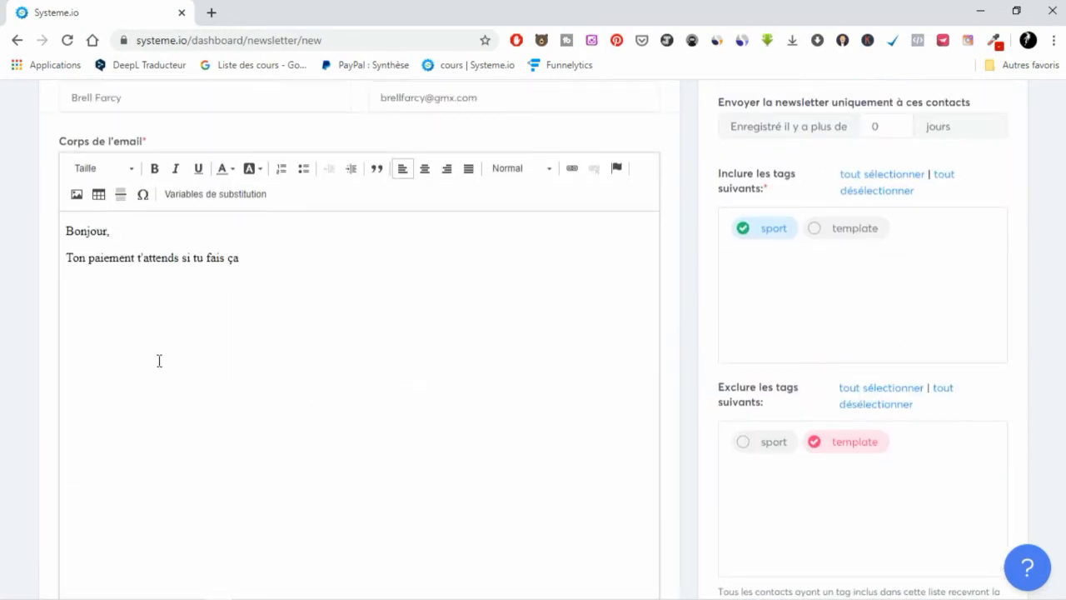
scroll(786, 435, "down", 3)
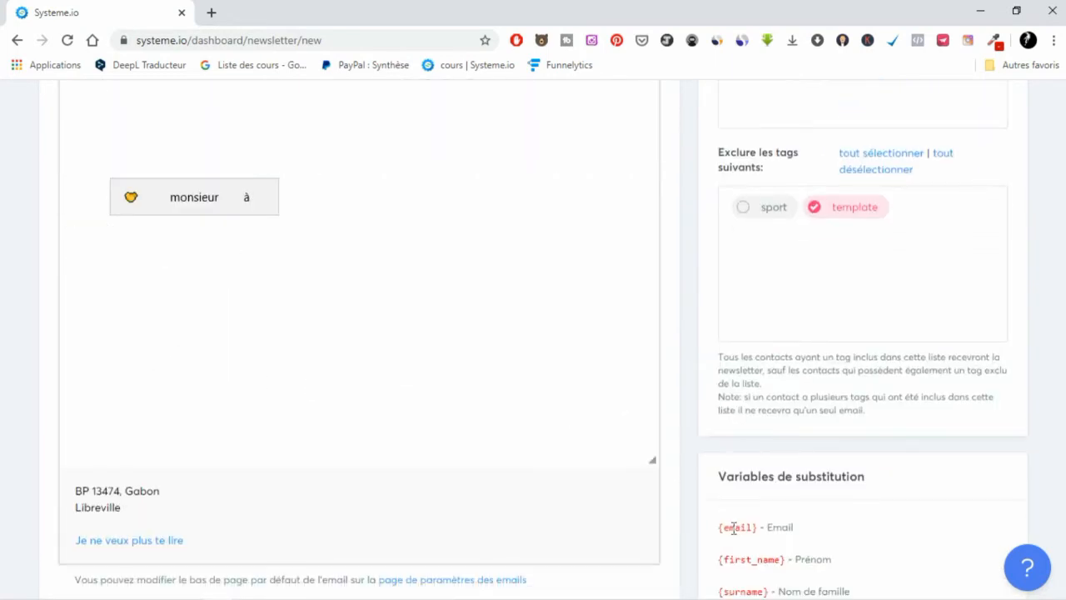
scroll(721, 526, "down", 1)
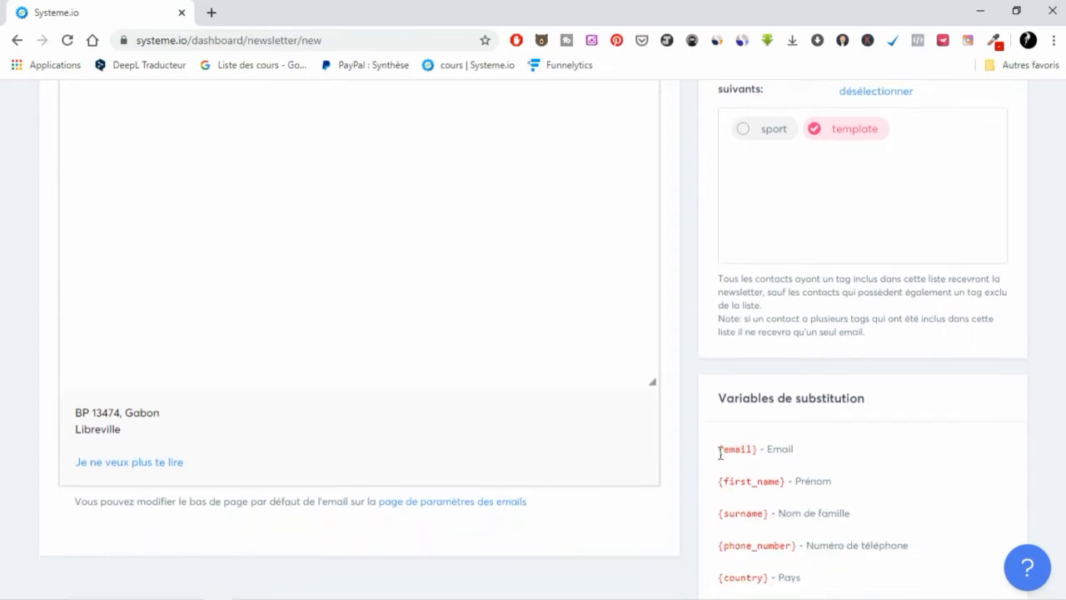
left_click_drag(719, 451, 753, 448)
key("ctrl+c")
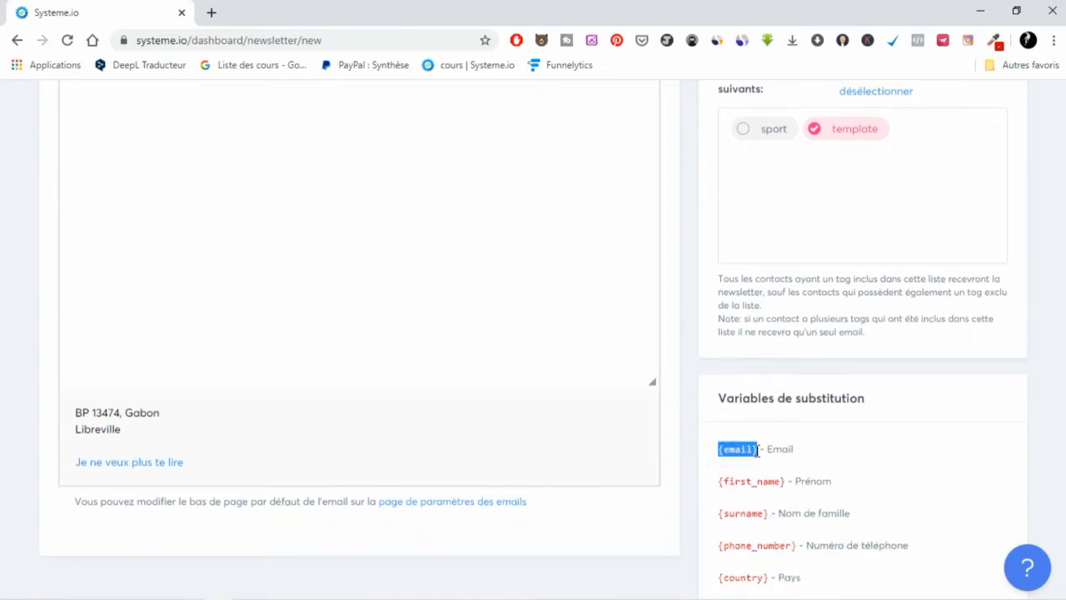
scroll(431, 392, "up", 4)
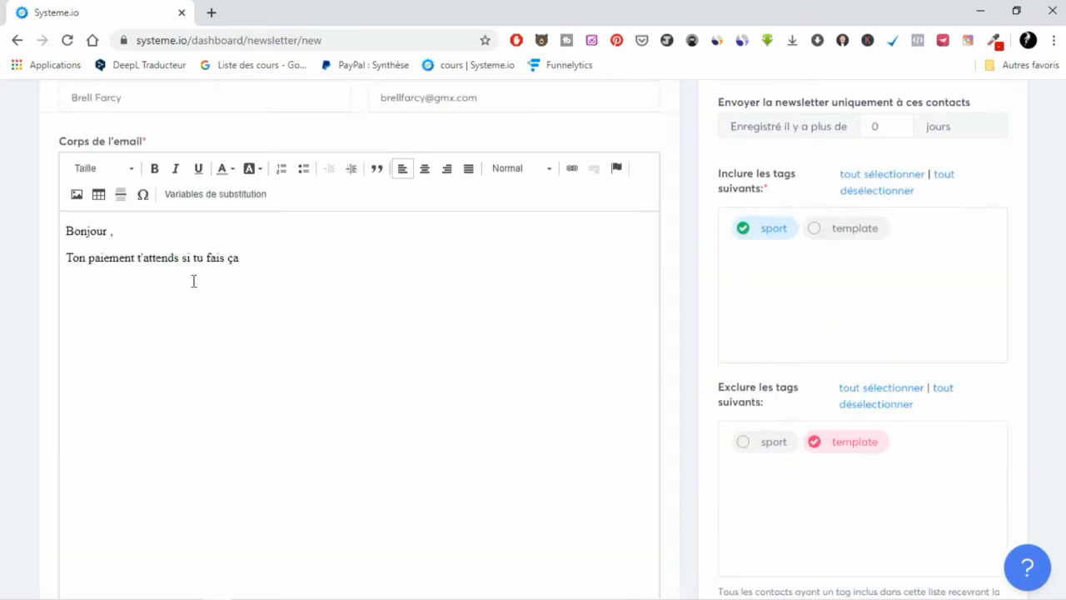
left_click(106, 231)
key("ctrl+v")
left_click(229, 269)
left_click(143, 241)
Shrink the email body editor's height so it ends shortly below the second paragraph
scroll(880, 493, "down", 5)
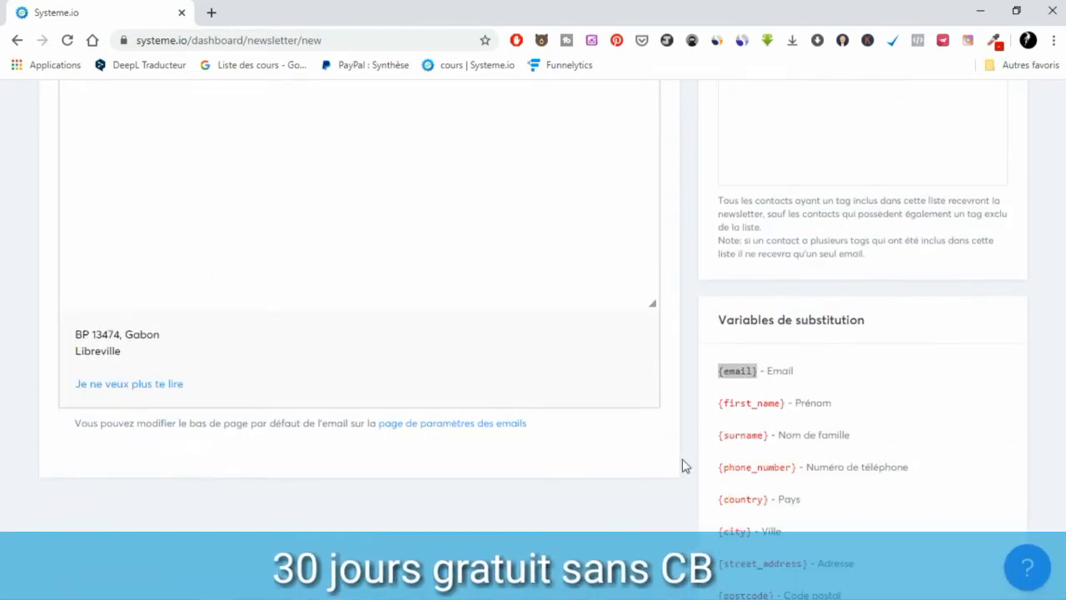
left_click(567, 426)
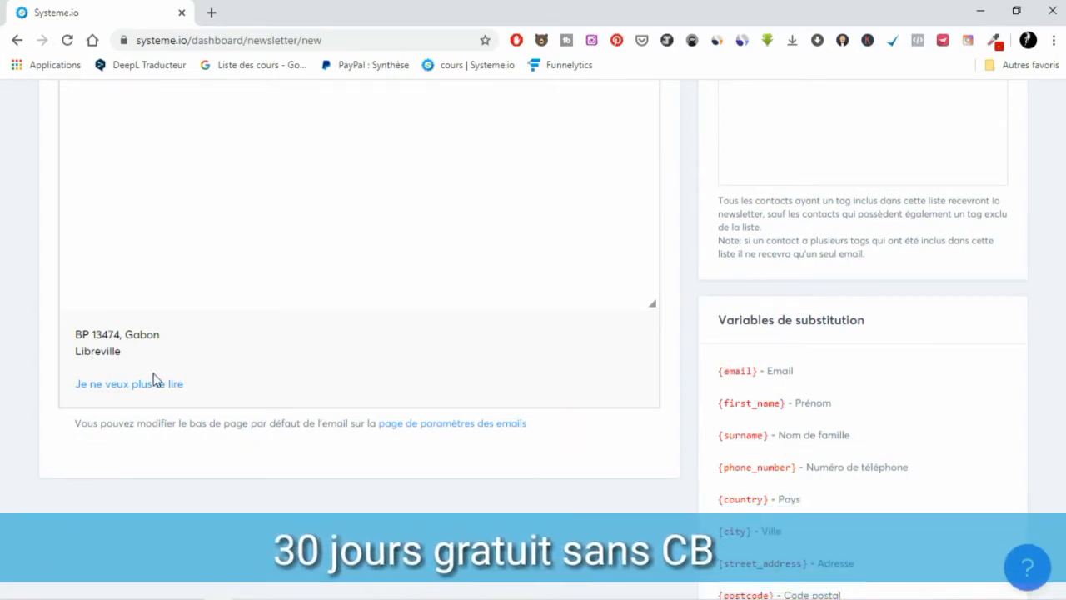
left_click(651, 303)
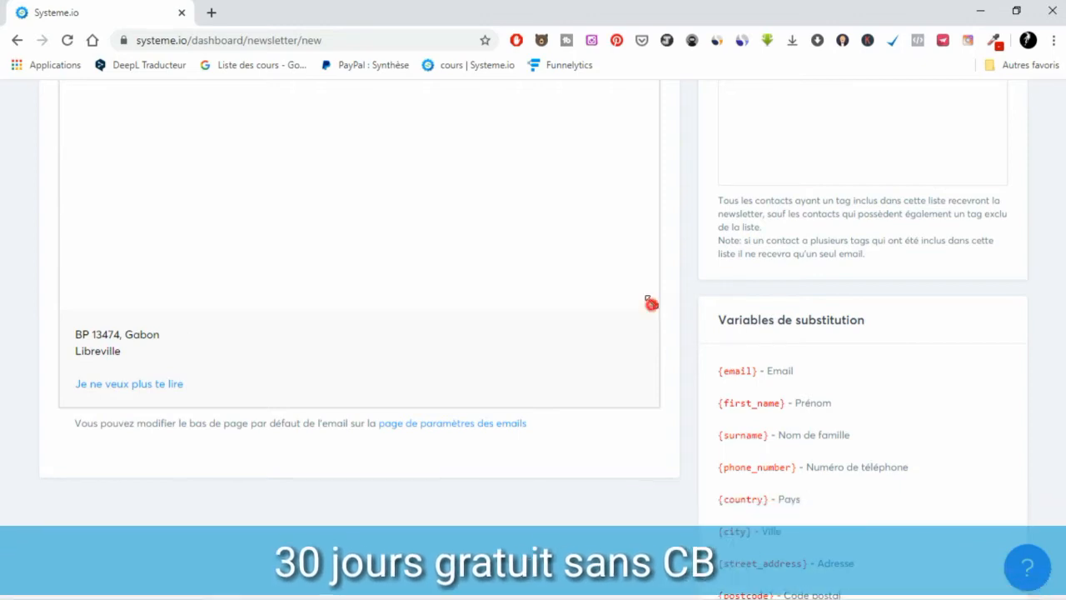
left_click_drag(651, 303, 666, 481)
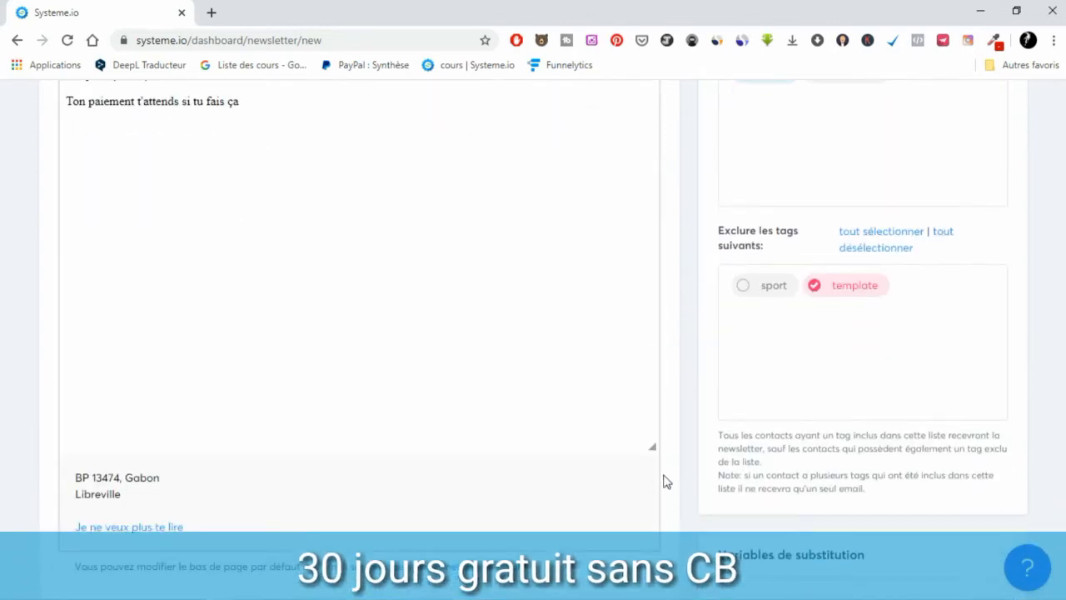
left_click_drag(652, 442, 612, 171)
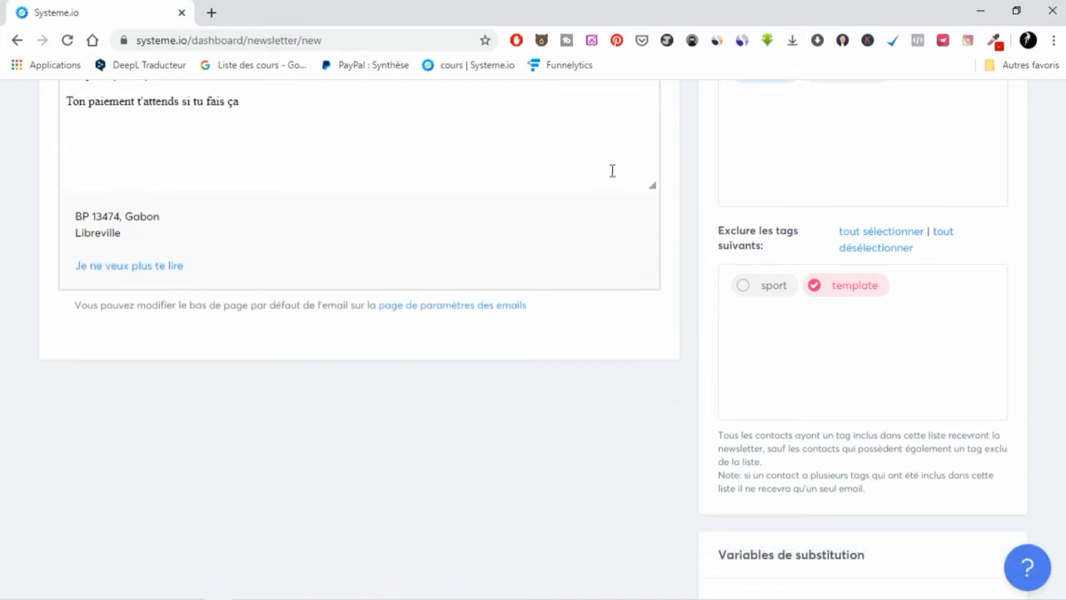
Save the newsletter and send a test email of it
scroll(655, 538, "up", 4)
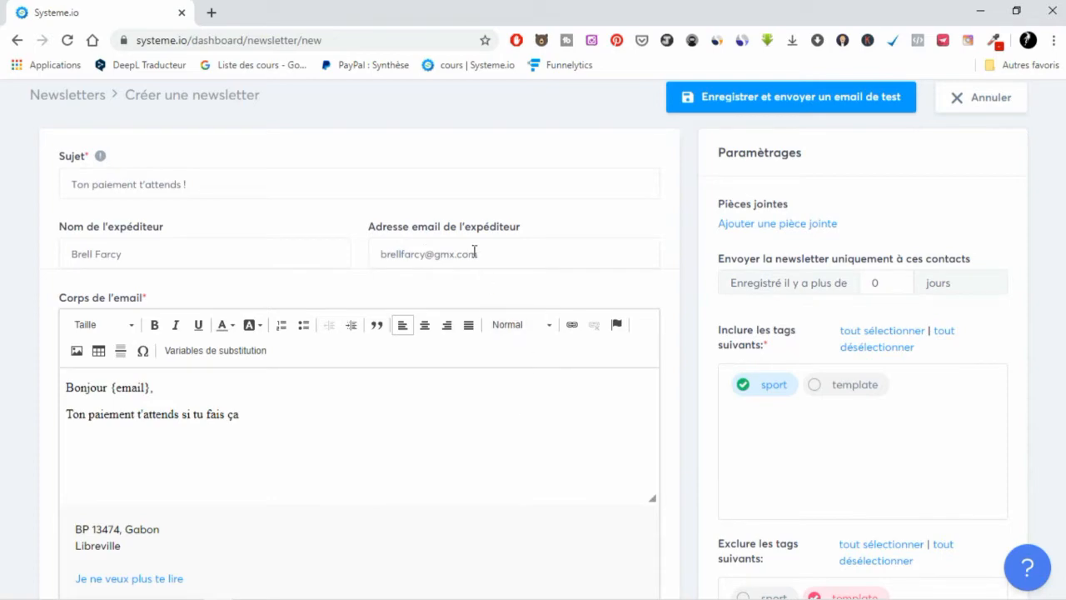
scroll(827, 396, "down", 5)
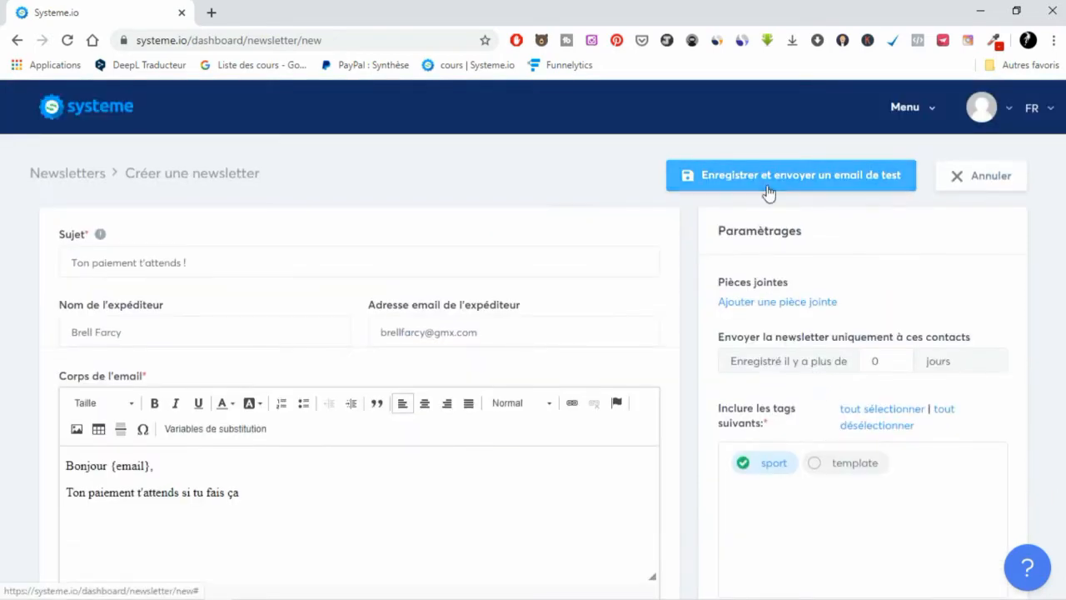
left_click(768, 190)
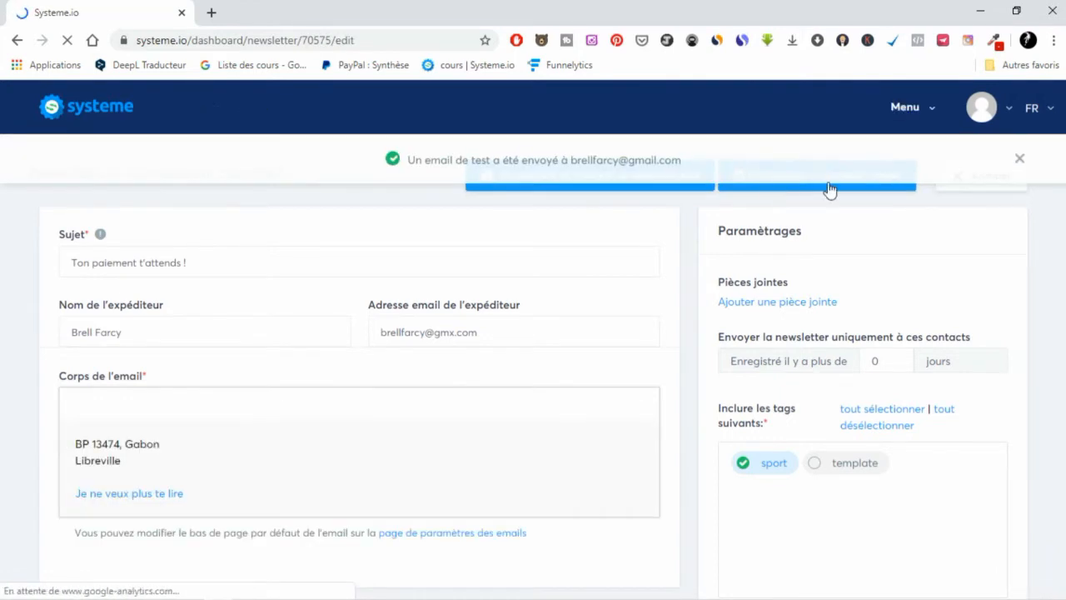
Switch to Gmail in a new browser tab and open the received test email "Ton paiement t'attends !" to check it
left_click(1021, 159)
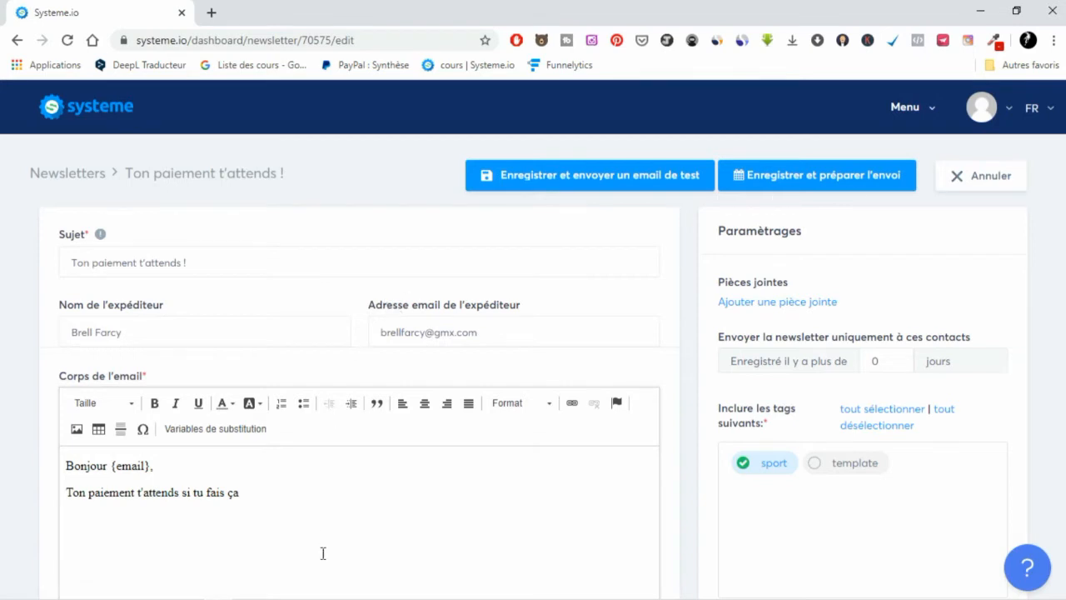
mouse_move(255, 596)
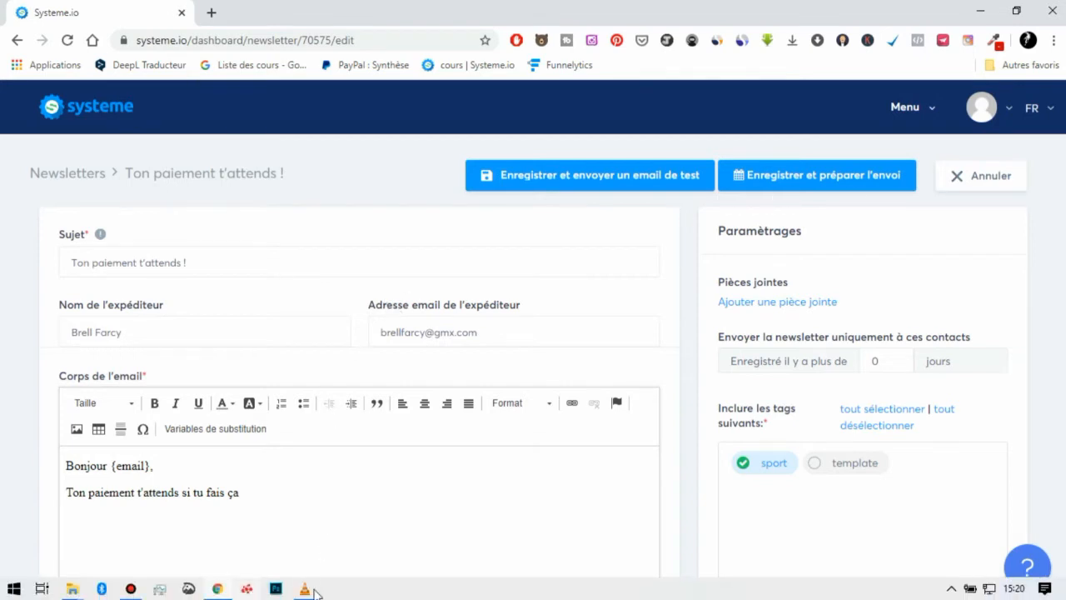
left_click(212, 12)
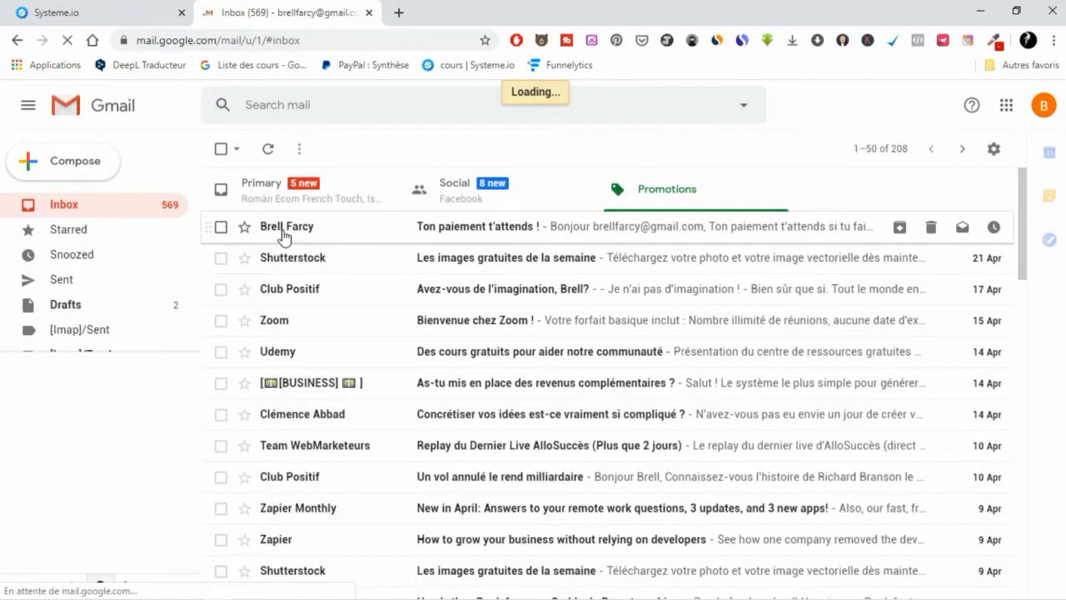
left_click(283, 237)
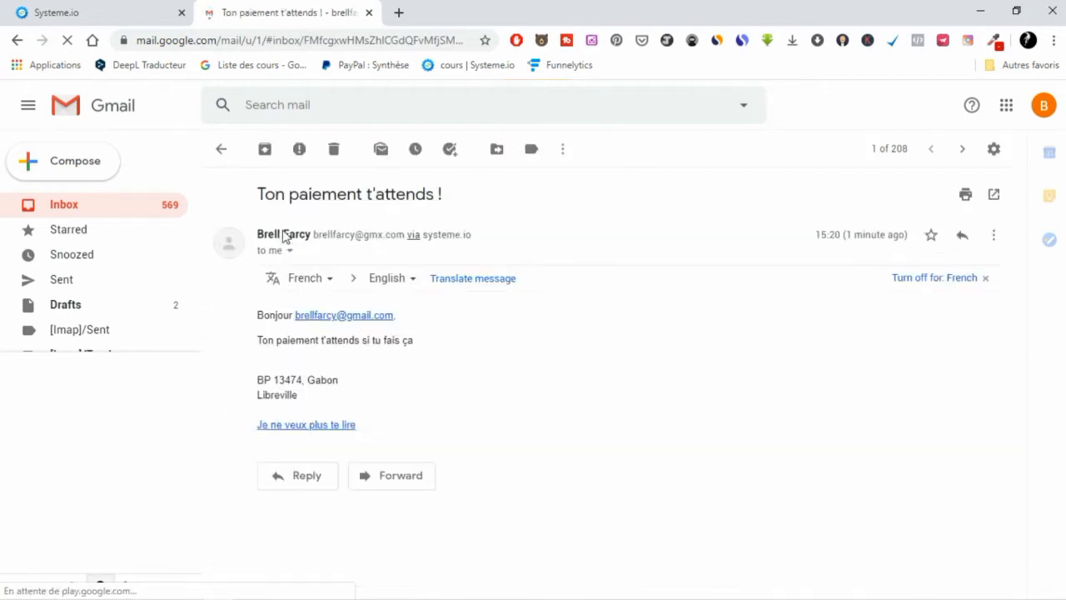
mouse_move(285, 238)
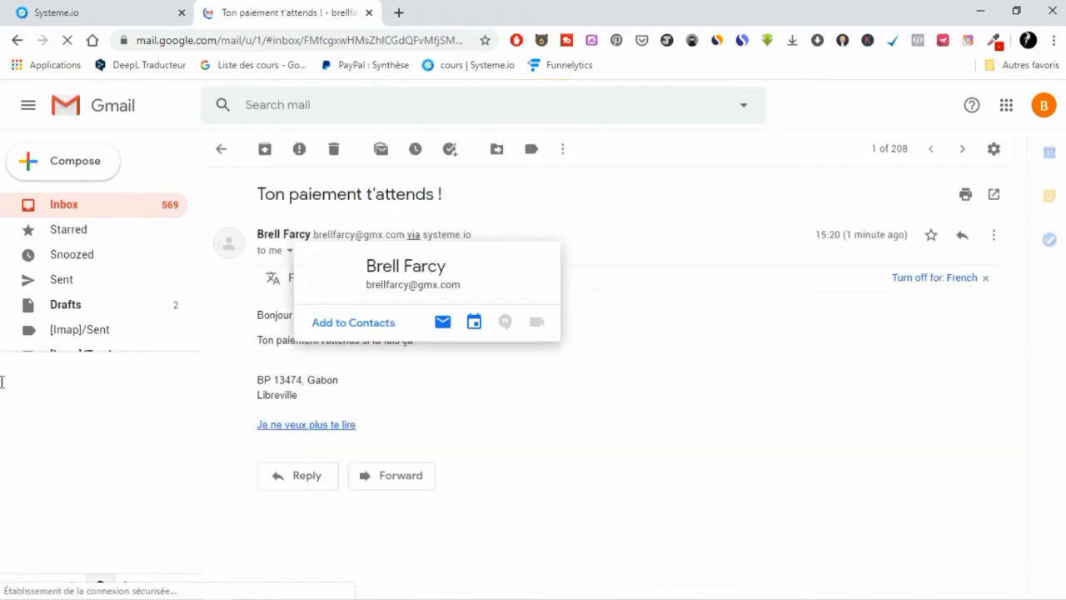
left_click(90, 440)
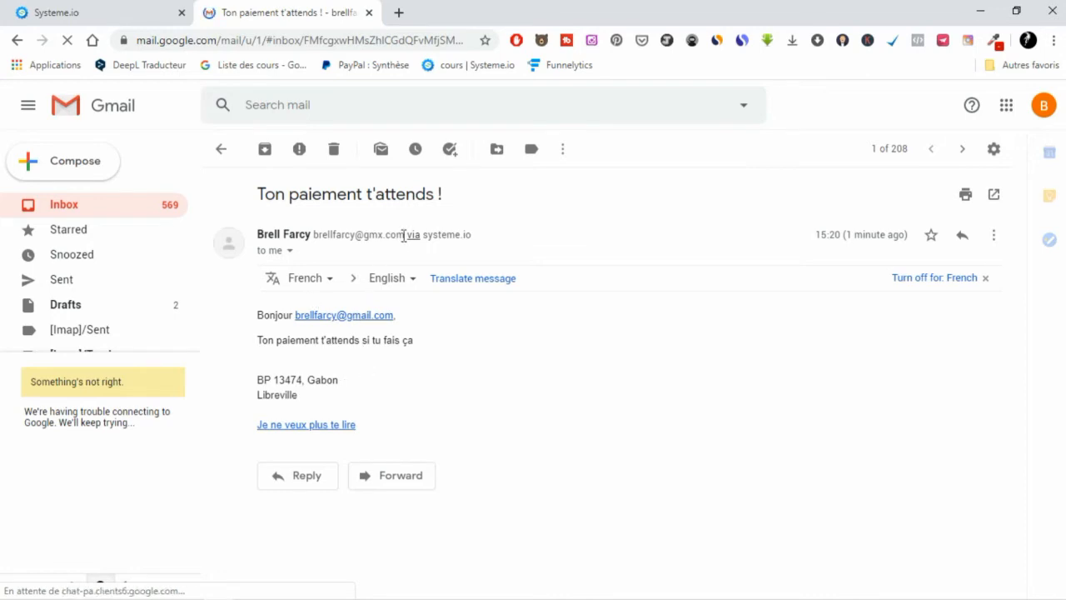
Switch back to Systeme.io, leave the newsletter editor without scheduling a send, and open the email campaigns page
left_click(124, 11)
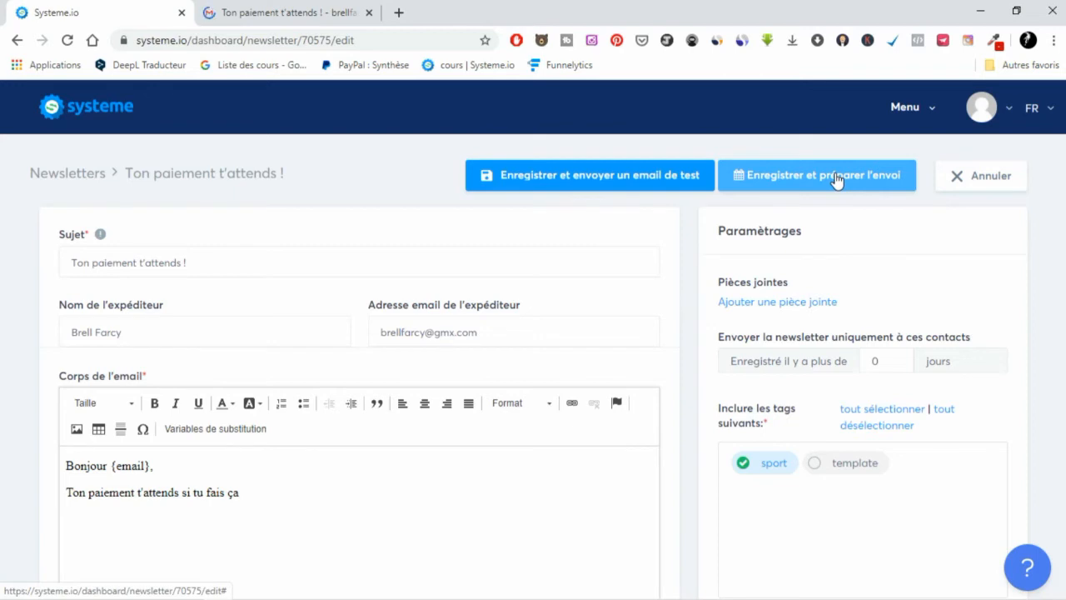
left_click(967, 175)
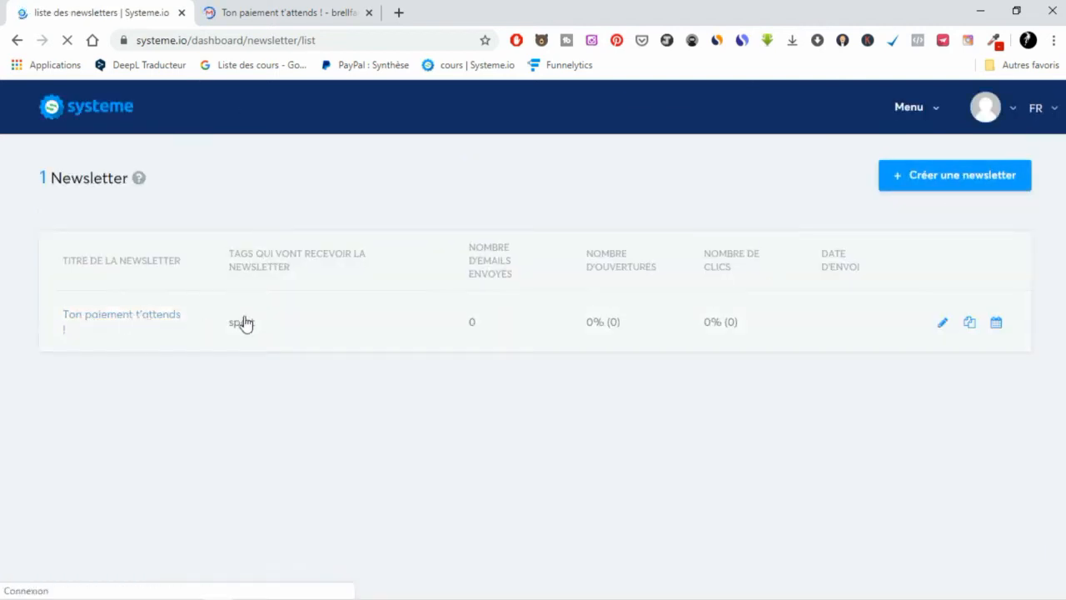
left_click(933, 108)
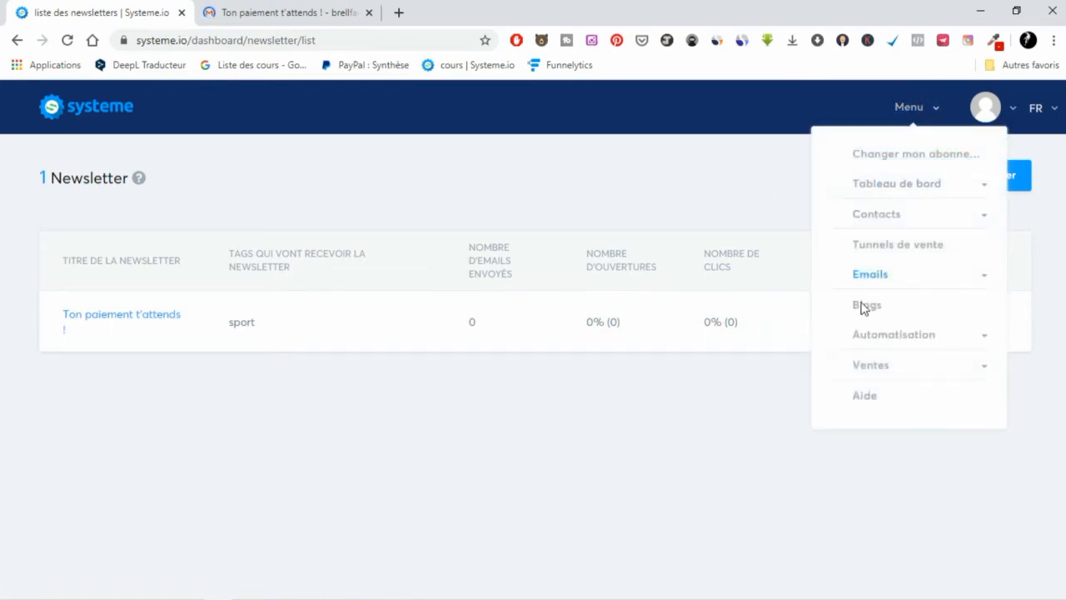
left_click(885, 284)
left_click(882, 315)
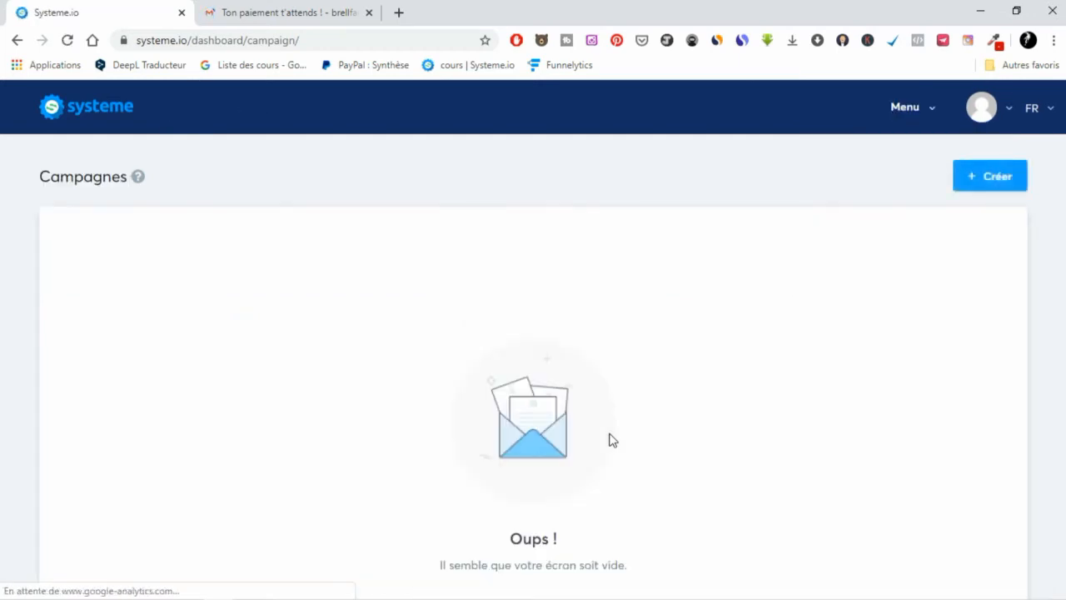
Start a new campaign and name it "Template SIO"
left_click(1008, 177)
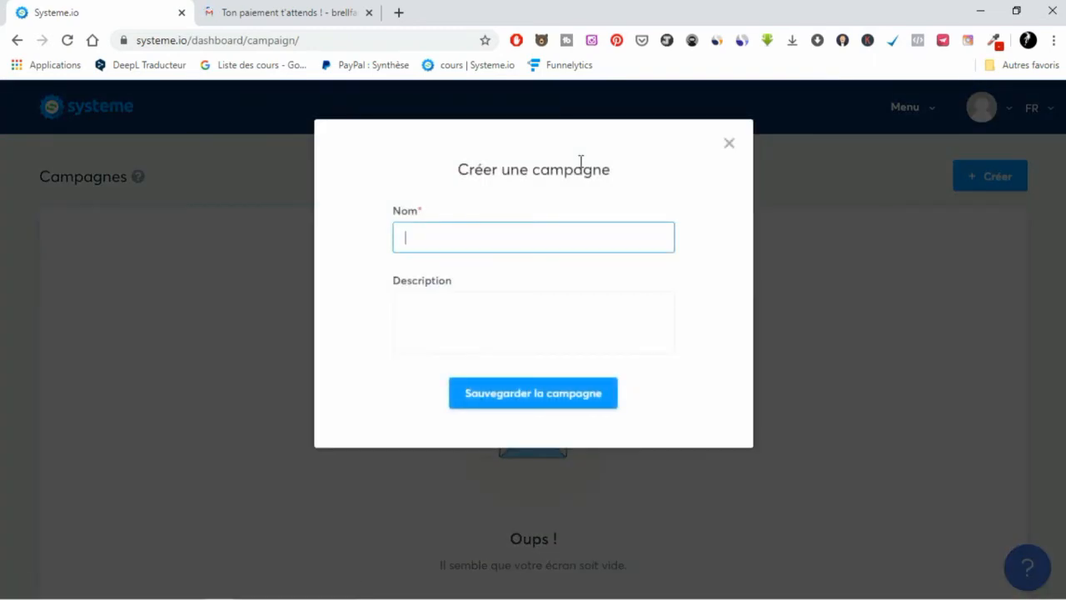
left_click(514, 234)
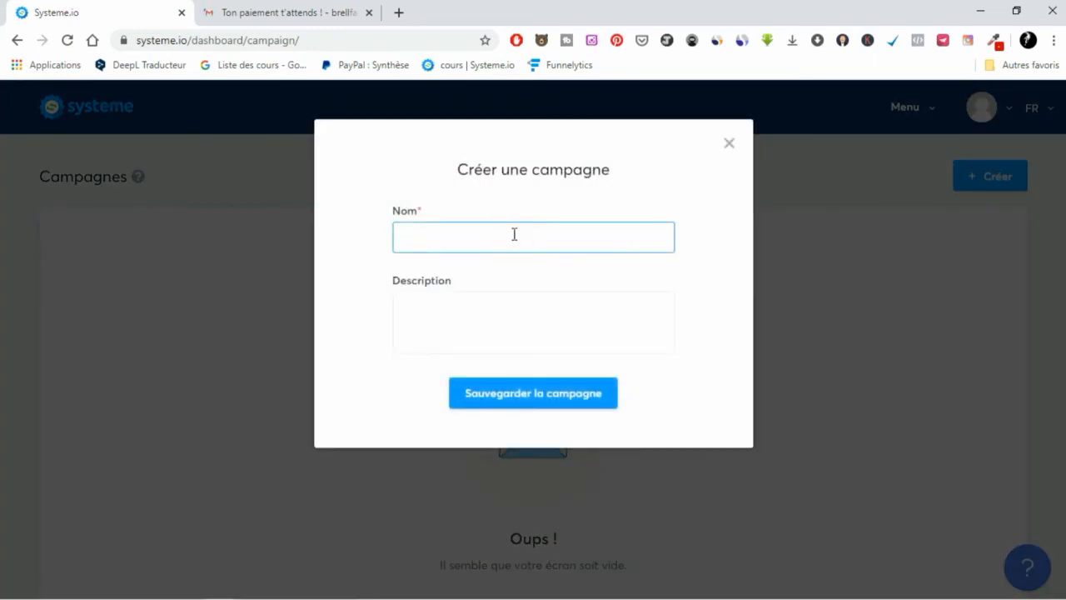
type("Templat >Sio")
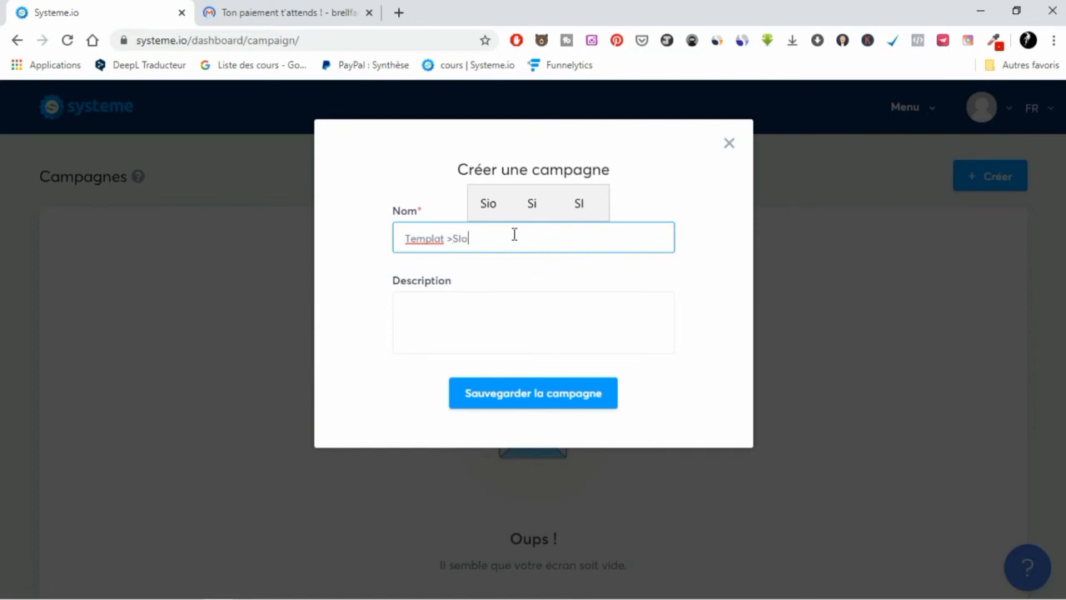
key("BackSpace")
key("BackSpace")
key("BackSpace")
key("BackSpace")
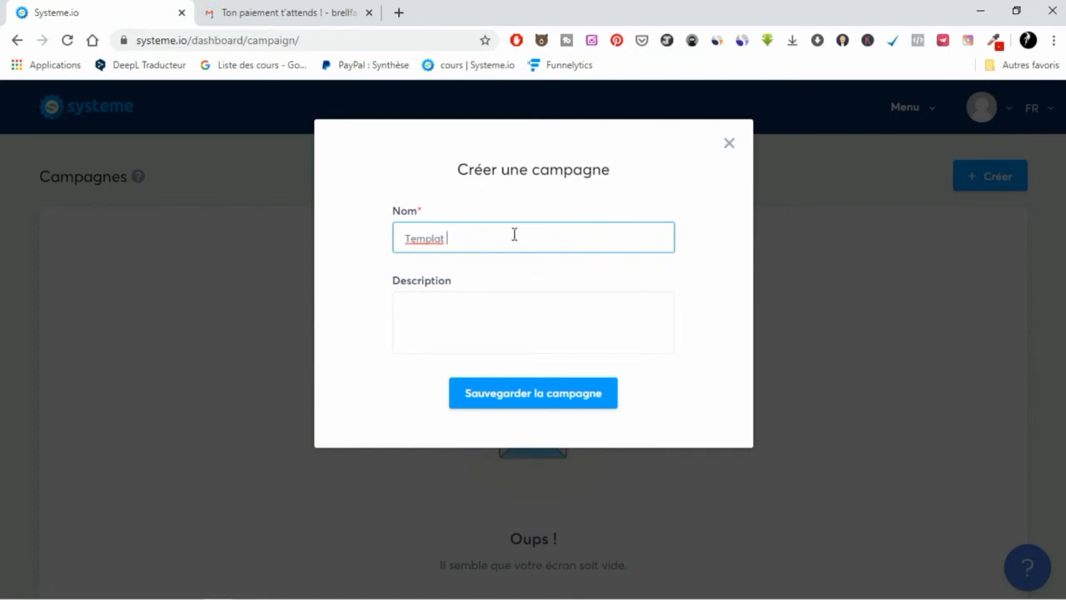
type("SIO")
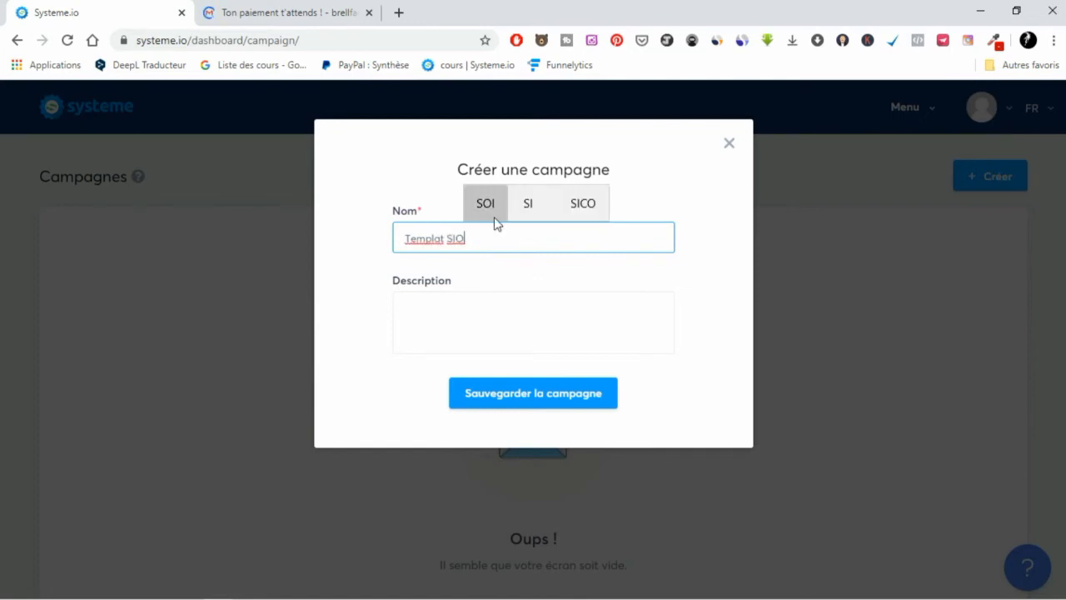
key("Left")
type("e")
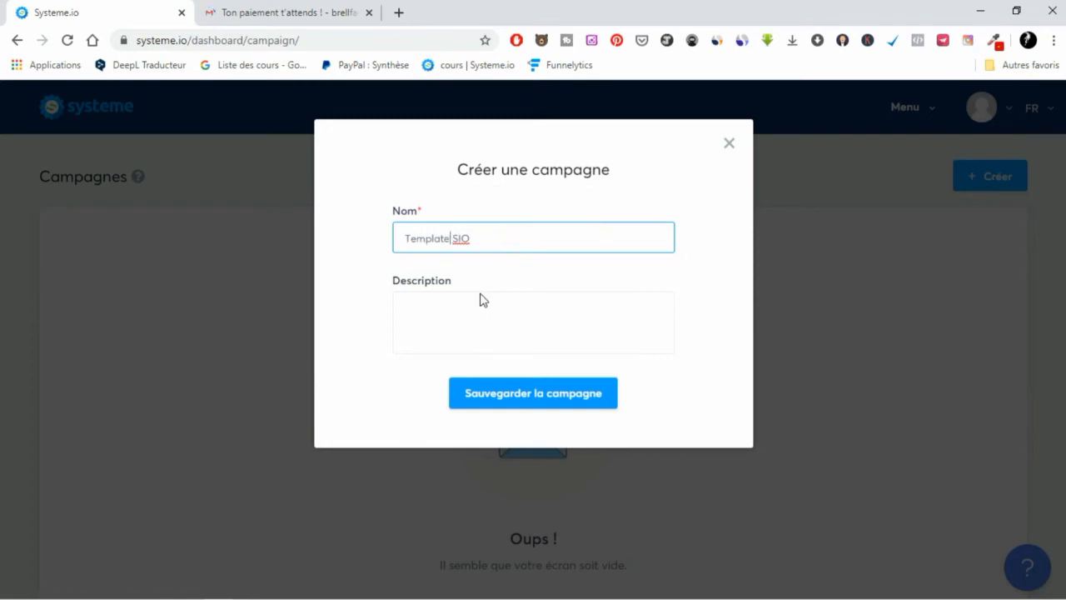
Enter "Accès à des modèles de pages" as the campaign's description and save the campaign
left_click(476, 302)
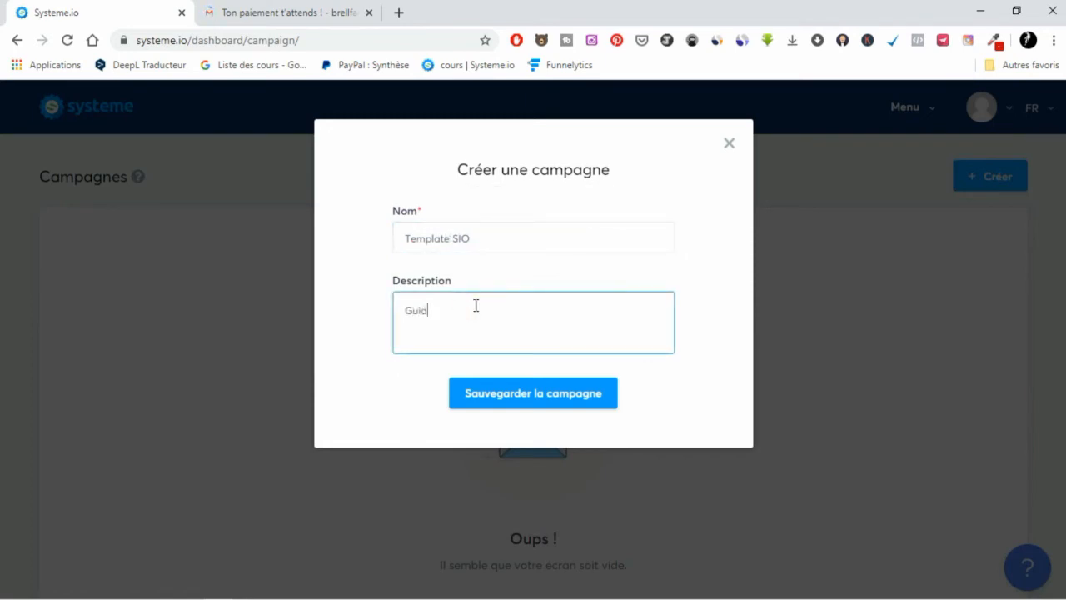
type("Guide")
key("BackSpace")
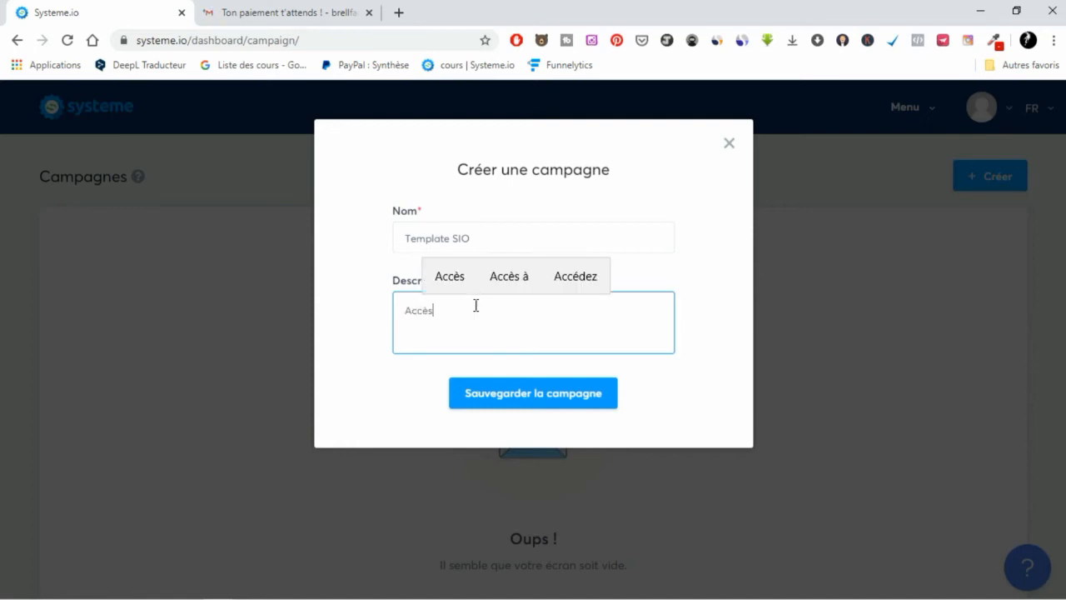
type("à ")
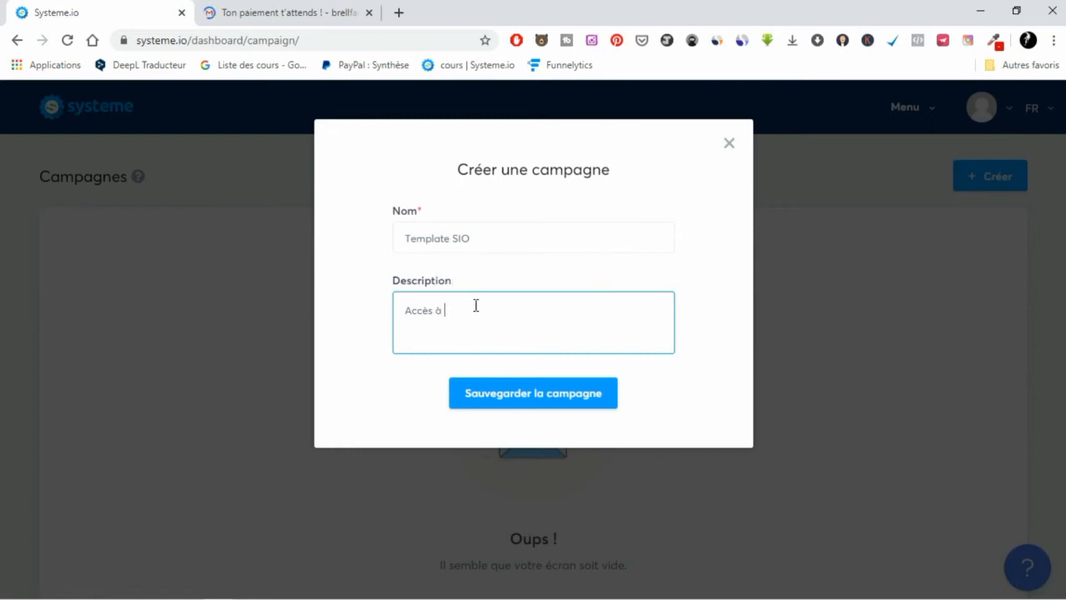
type("des modèles de poges")
left_click(519, 390)
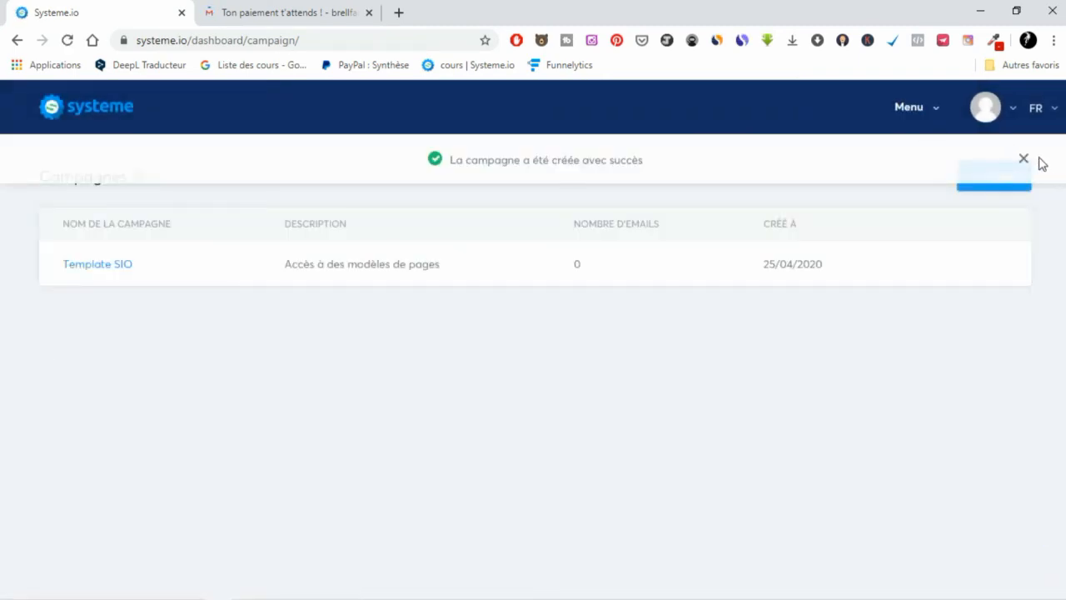
left_click(1024, 158)
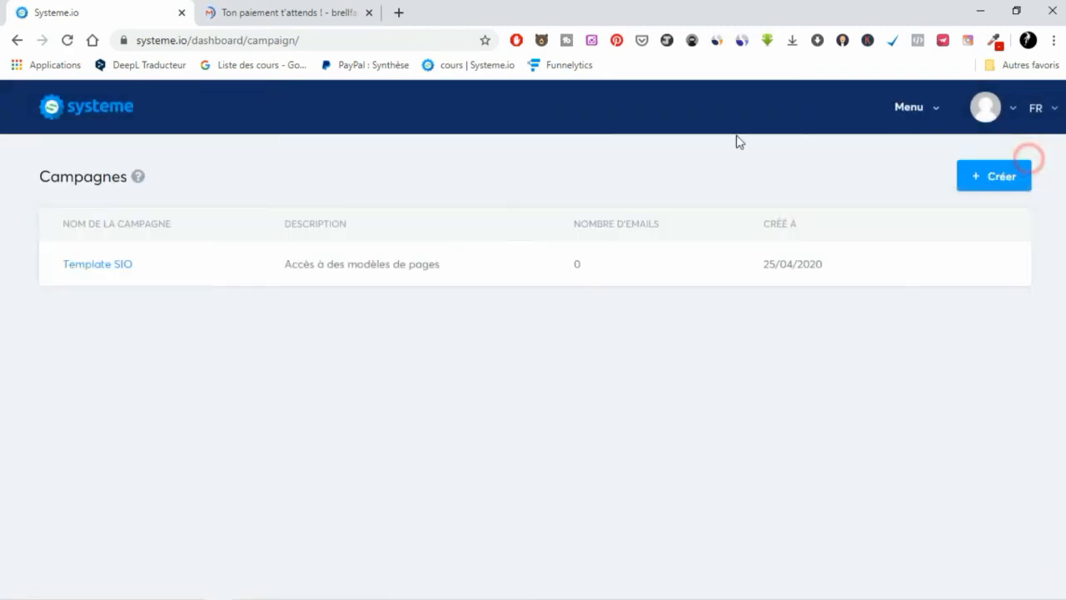
Create a new step in the Template SIO campaign and enter "Je m présente" as its email subject
left_click(122, 267)
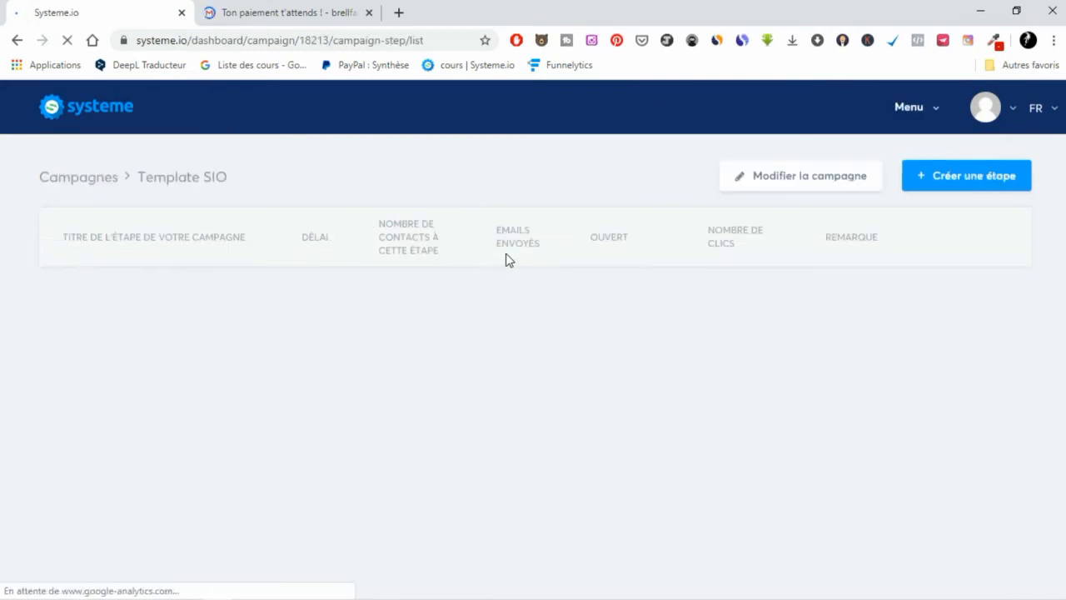
left_click(950, 180)
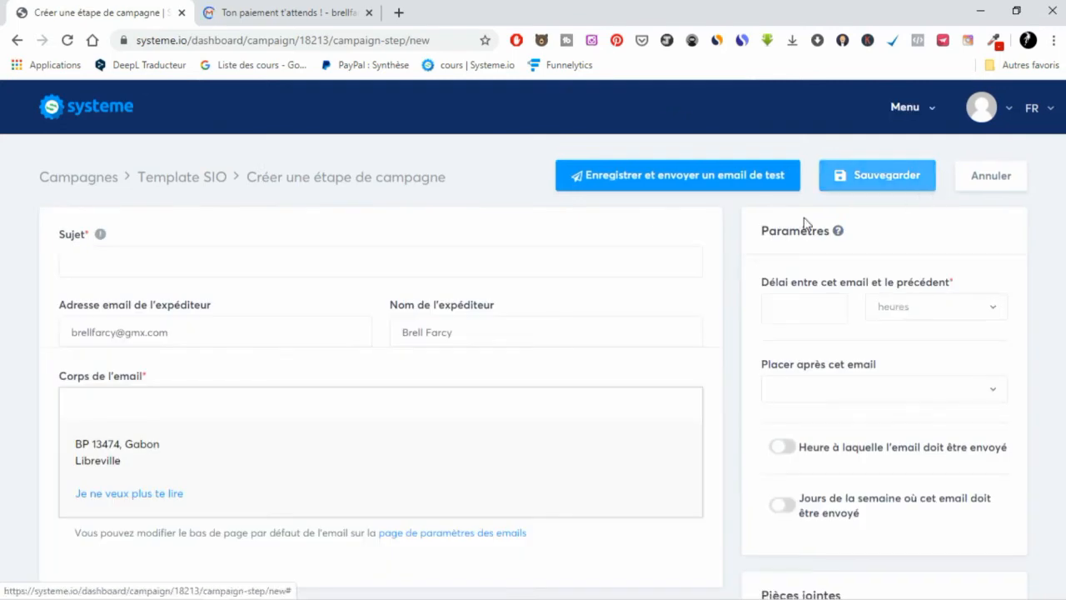
left_click(86, 258)
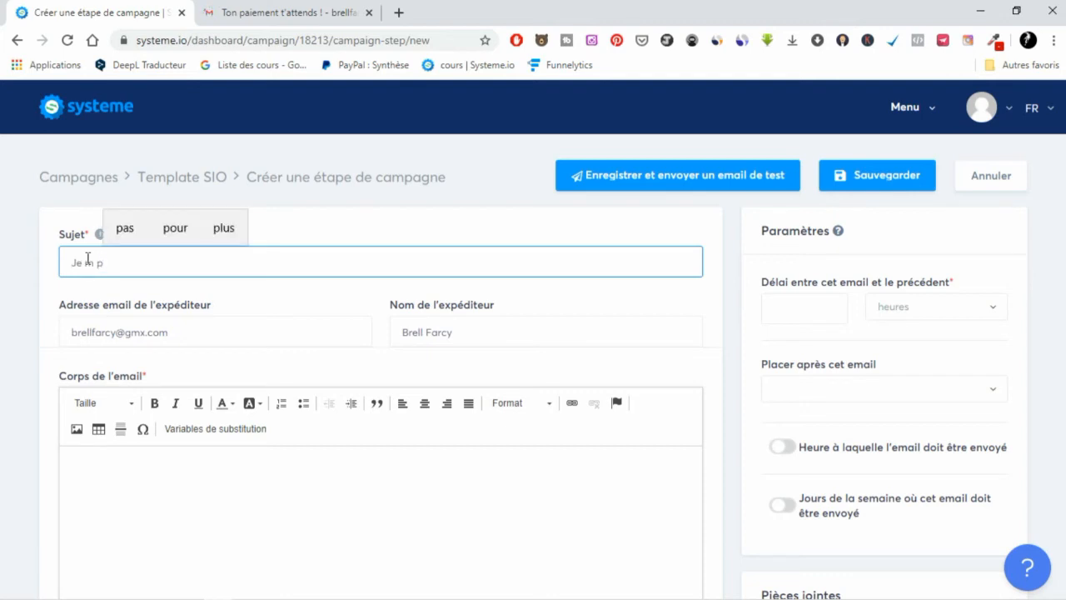
type("ésente")
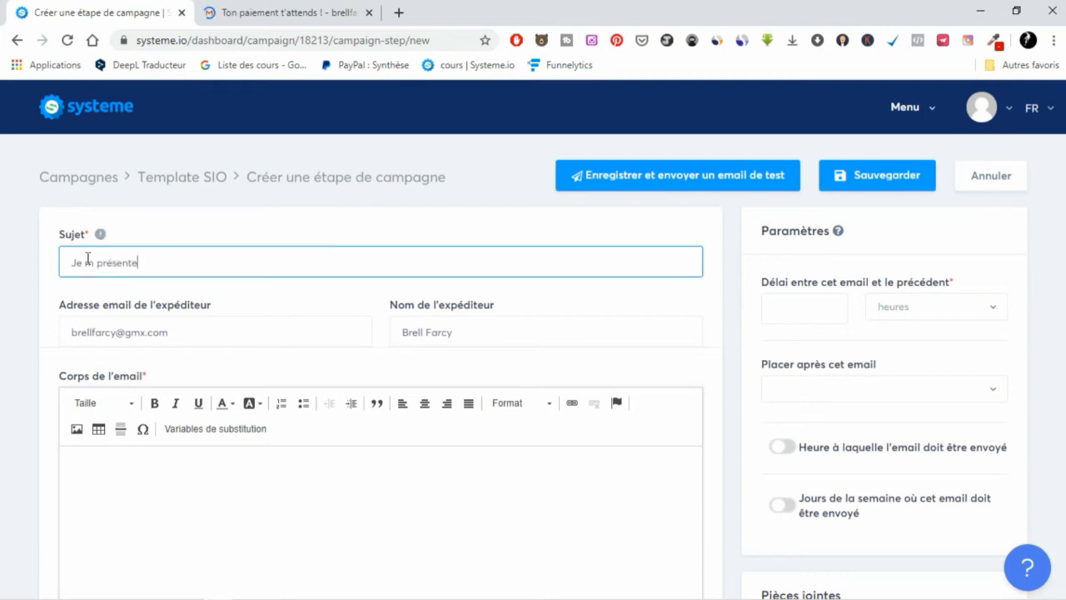
Write the email body as "Bonjour moi c'est" plus the sender's first name, with a line of dots as the second paragraph
left_click(491, 532)
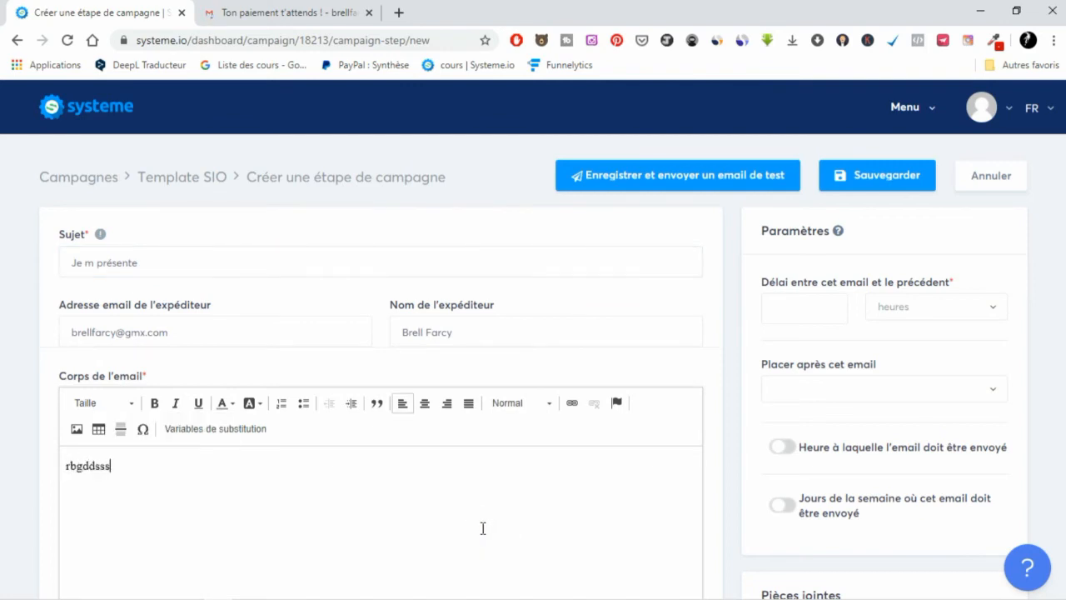
key("BackSpace")
key("BackSpace")
key("BackSpace")
key("BackSpace")
key("BackSpace")
key("BackSpace")
key("BackSpace")
key("BackSpace")
key("BackSpace")
key("BackSpace")
key("BackSpace")
type("'")
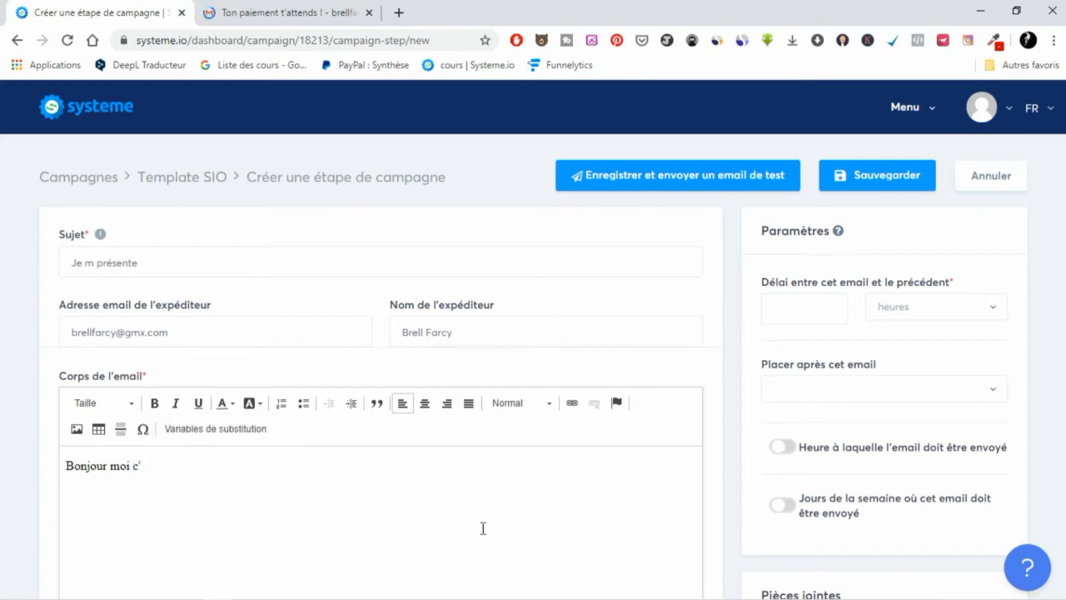
type("st  B")
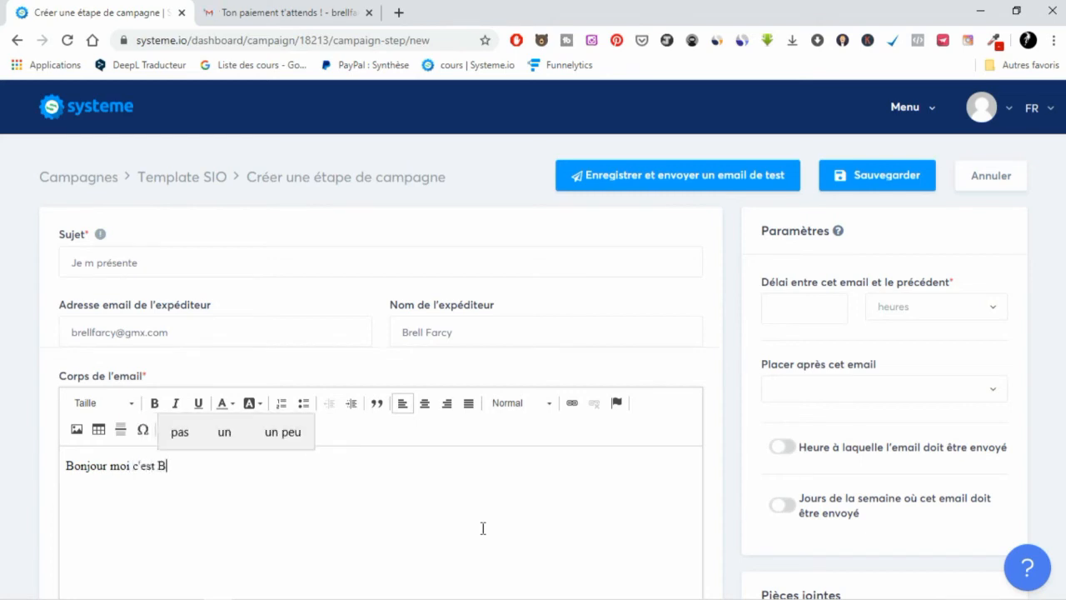
type("rel")
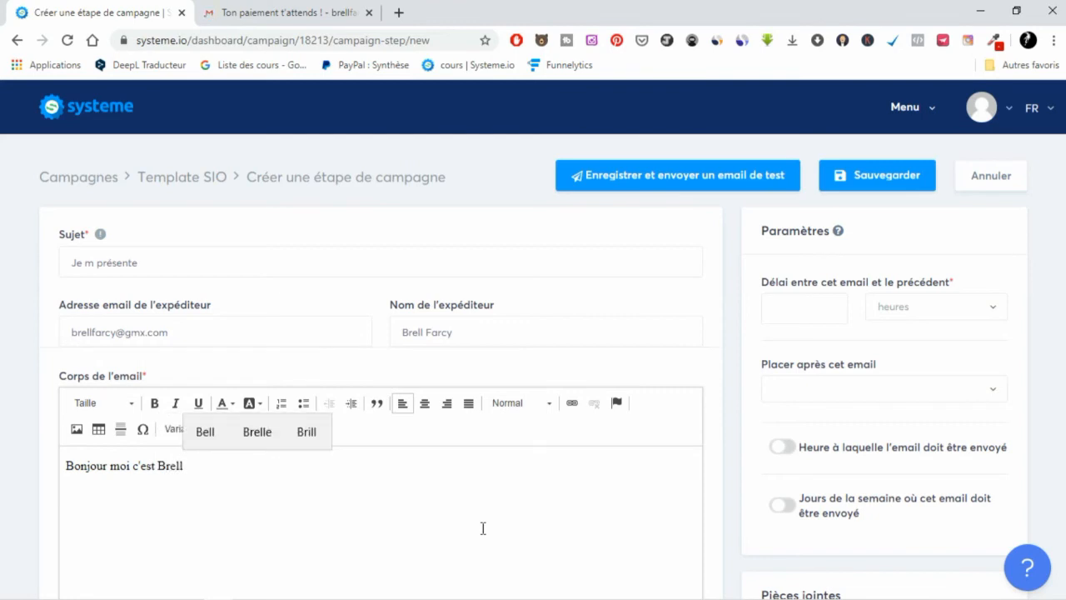
type("l")
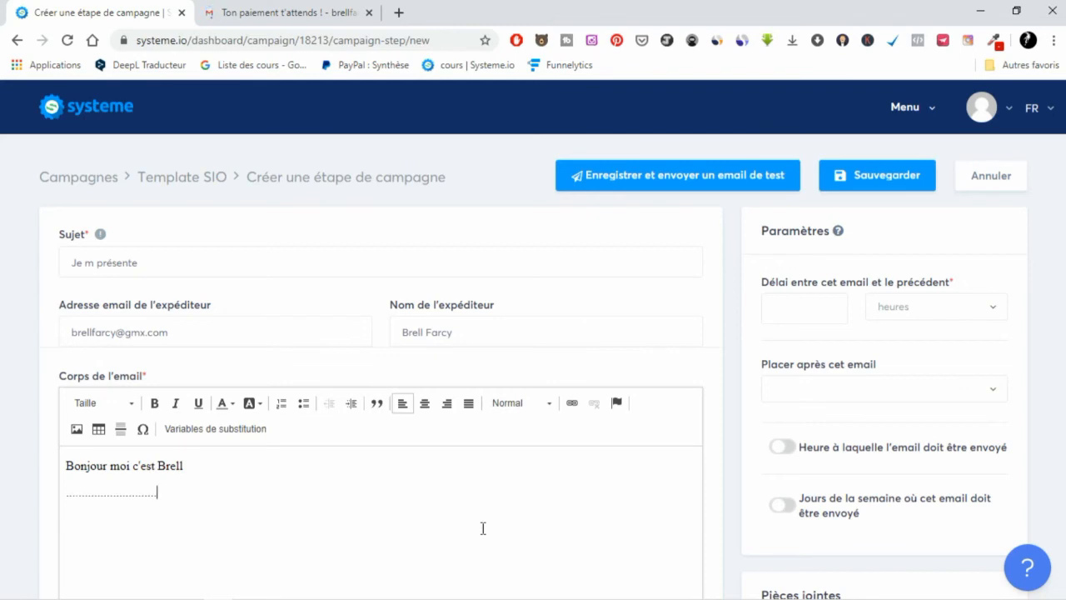
scroll(369, 561, "down", 4)
right_click(434, 574)
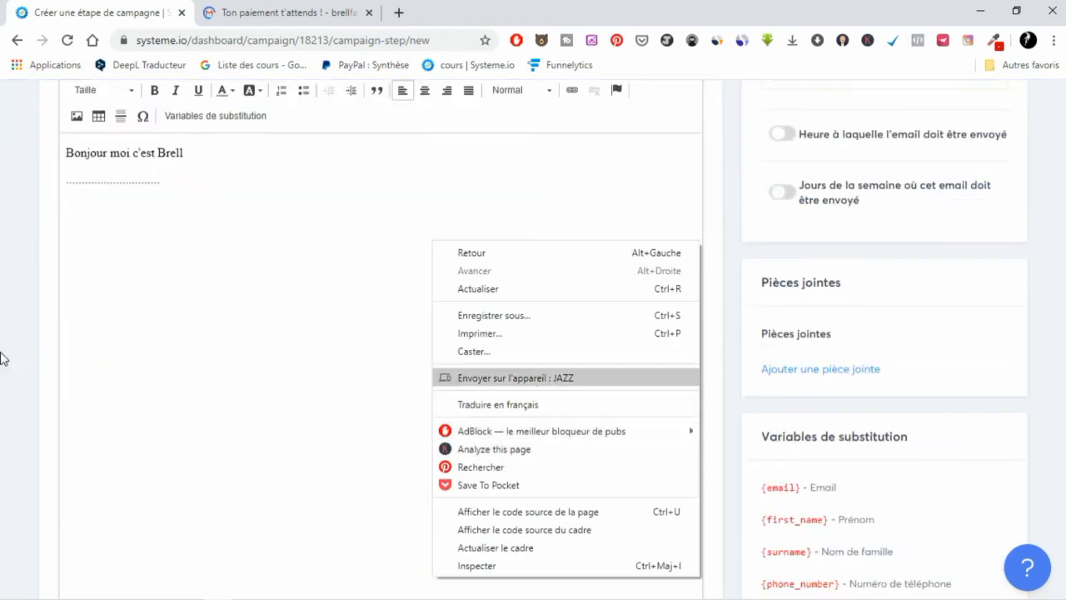
left_click(87, 356)
scroll(87, 356, "up", 4)
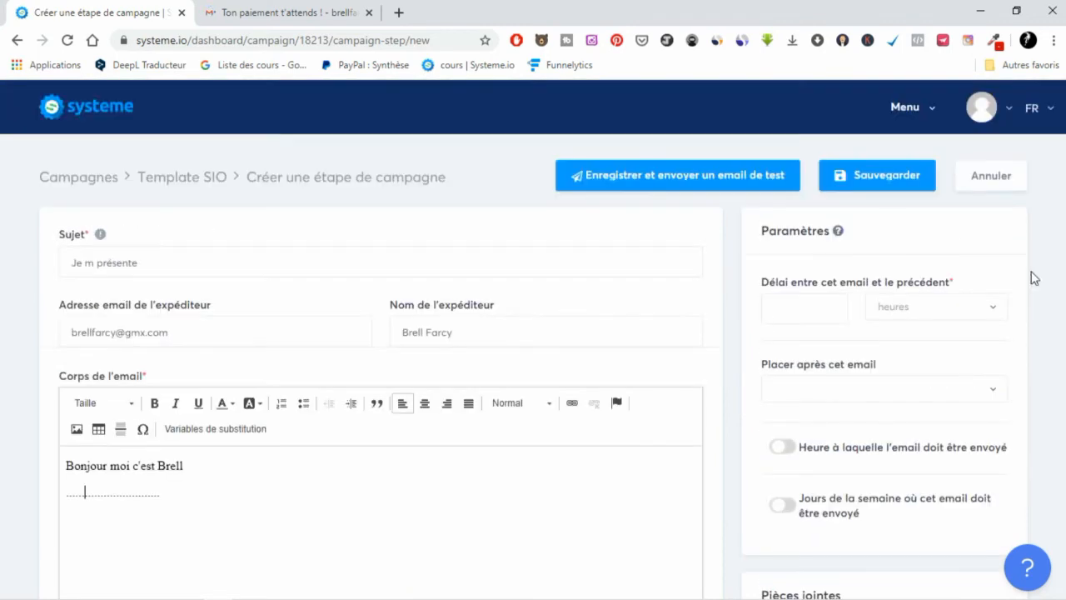
Set the delay between this email and the previous one to 0 hours, leaving its placement after another email empty
left_click(943, 306)
left_click(921, 338)
left_click(806, 309)
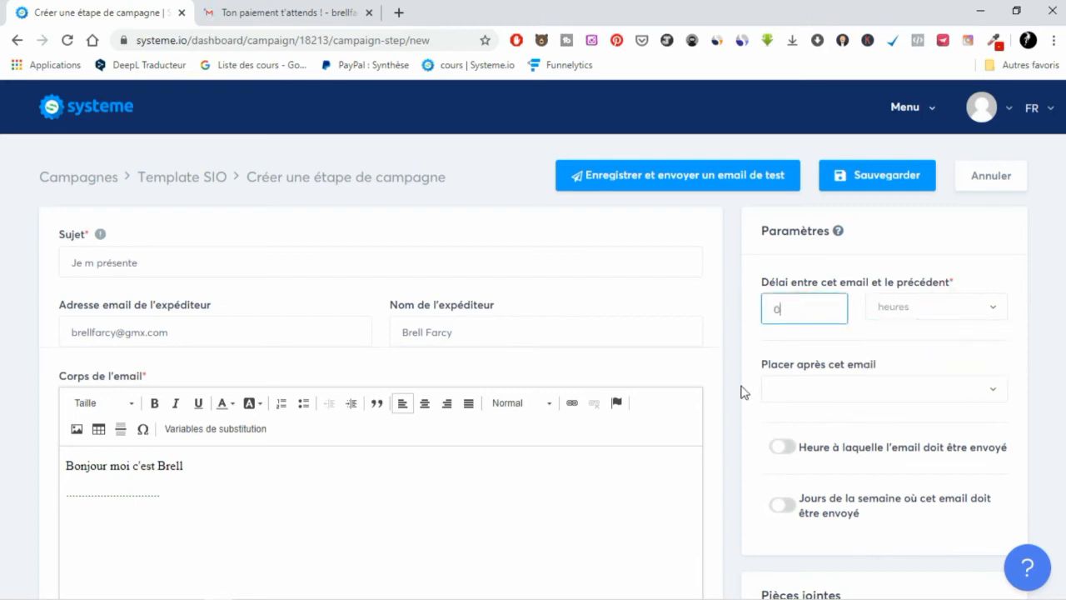
left_click(741, 358)
left_click(857, 374)
left_click(897, 388)
scroll(533, 339, "down", 2)
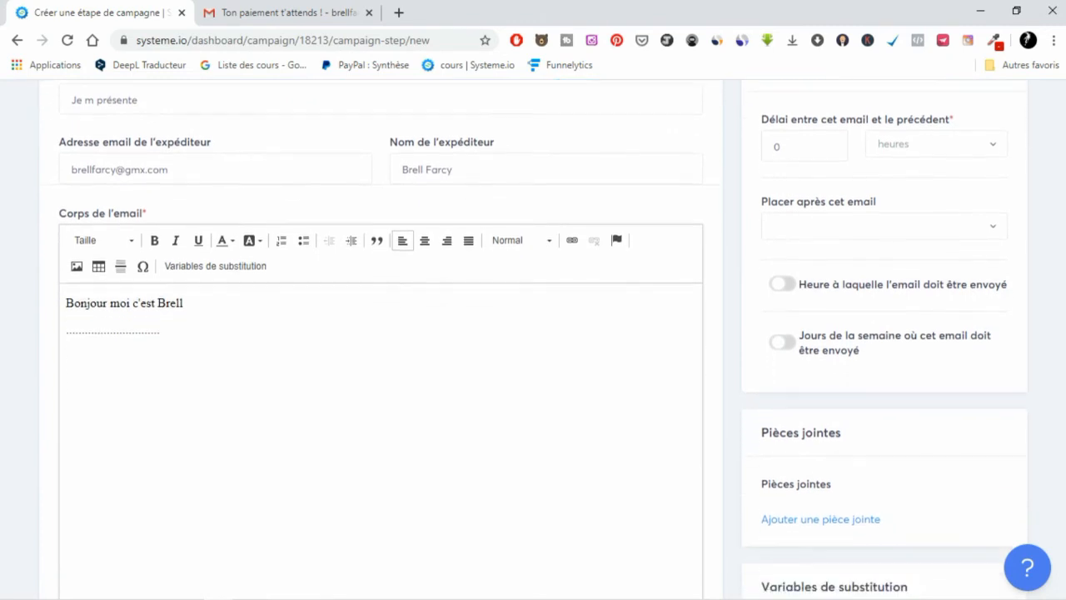
scroll(533, 339, "down", 2)
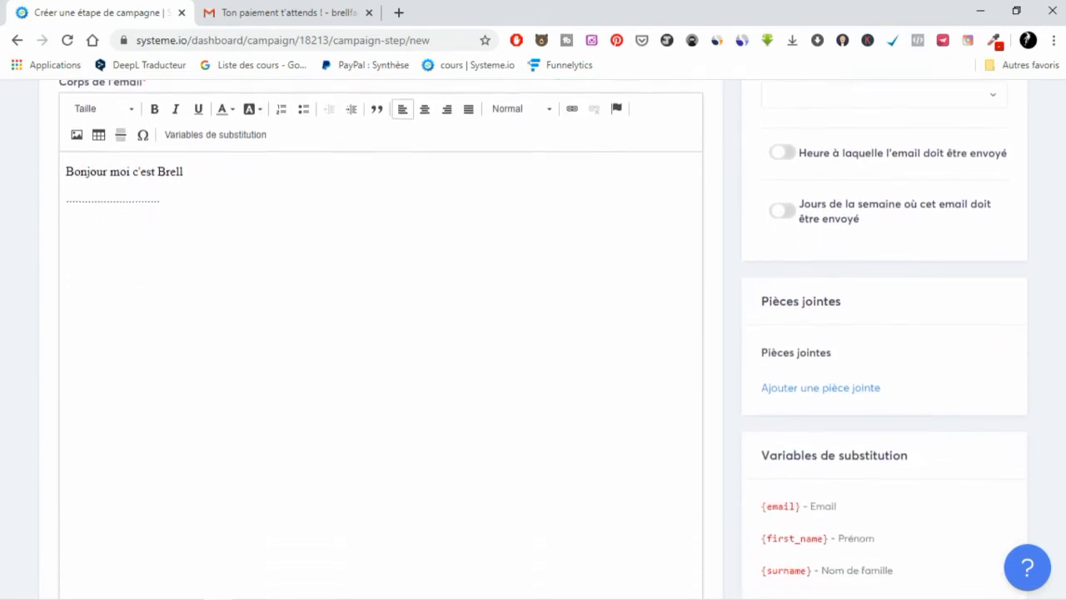
Look over the substitution variables available for the email and save the "Je m présente" step in the campaign
scroll(533, 338, "down", 2)
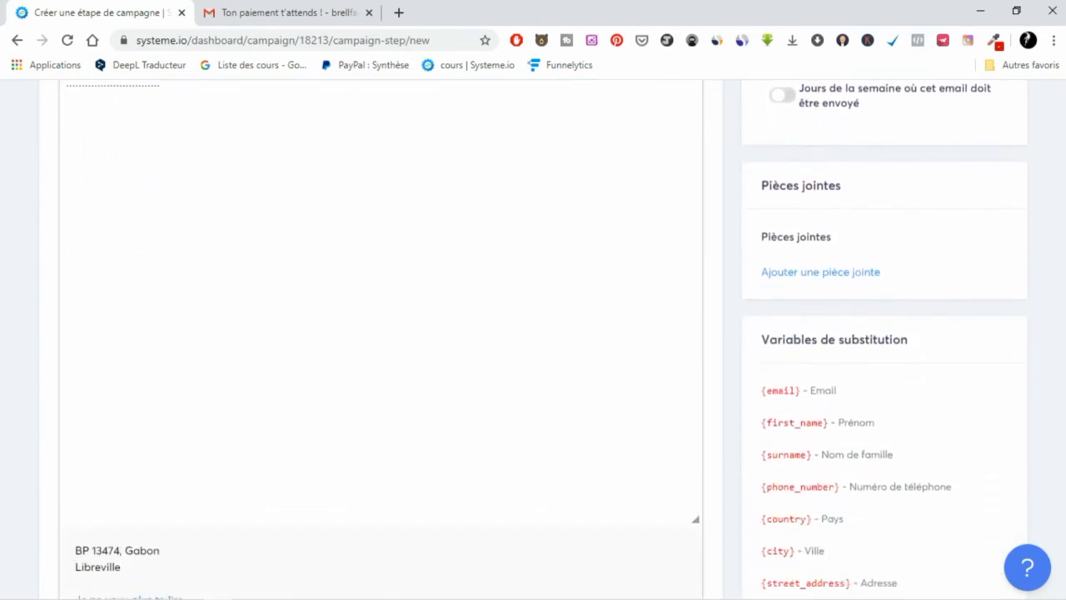
scroll(533, 339, "down", 2)
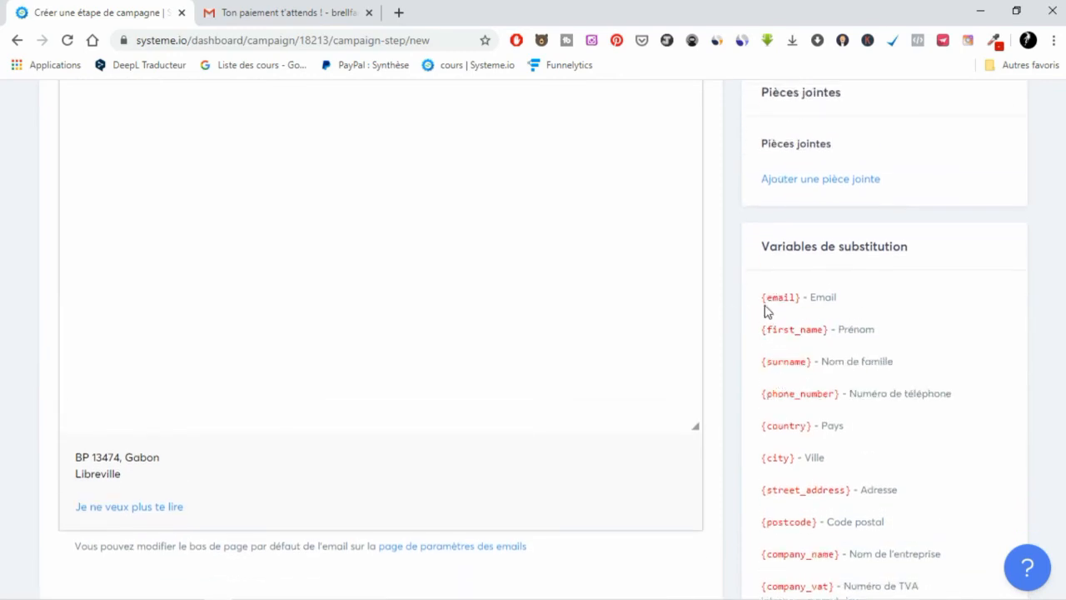
scroll(775, 395, "up", 4)
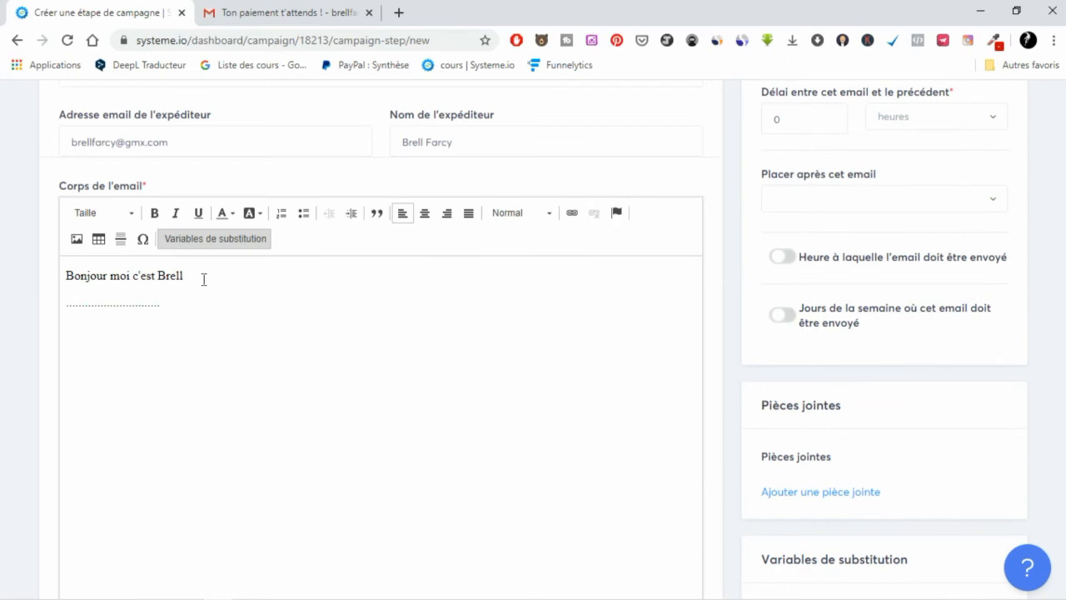
left_click(164, 300)
scroll(836, 375, "down", 5)
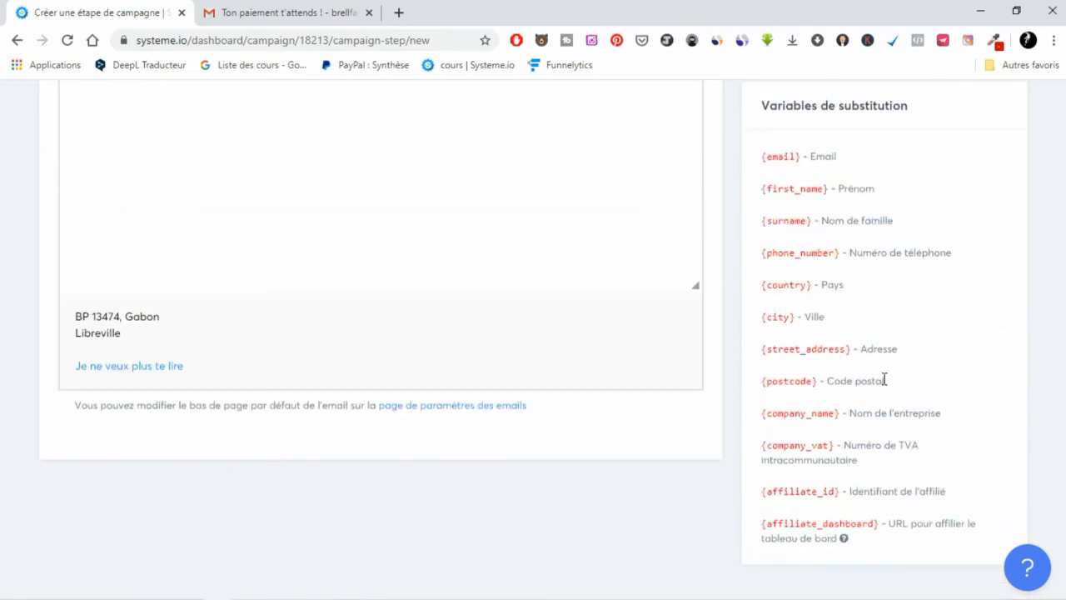
scroll(884, 380, "up", 8)
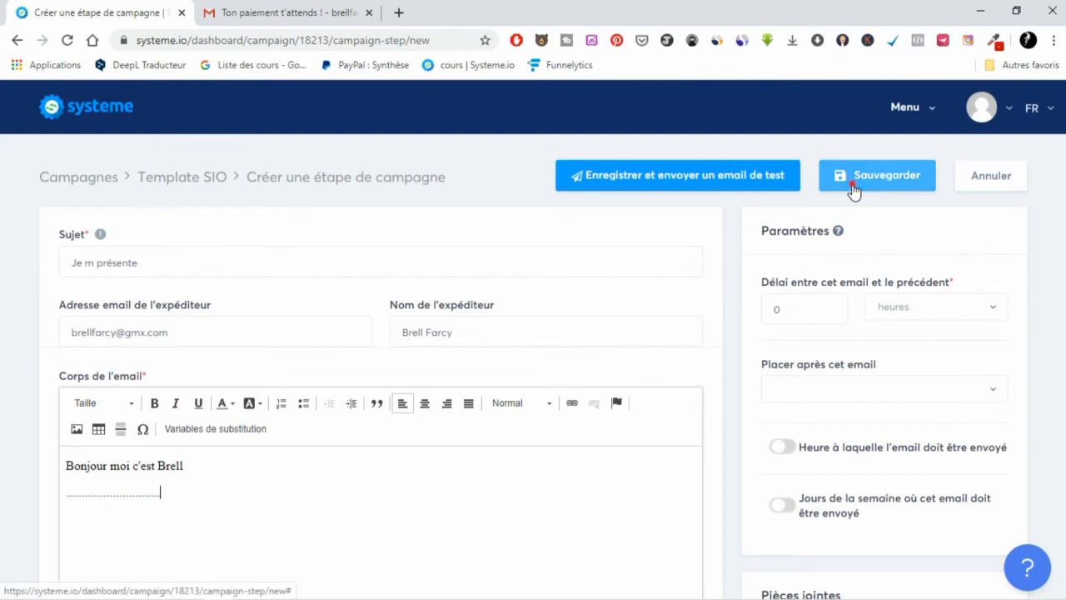
left_click(853, 185)
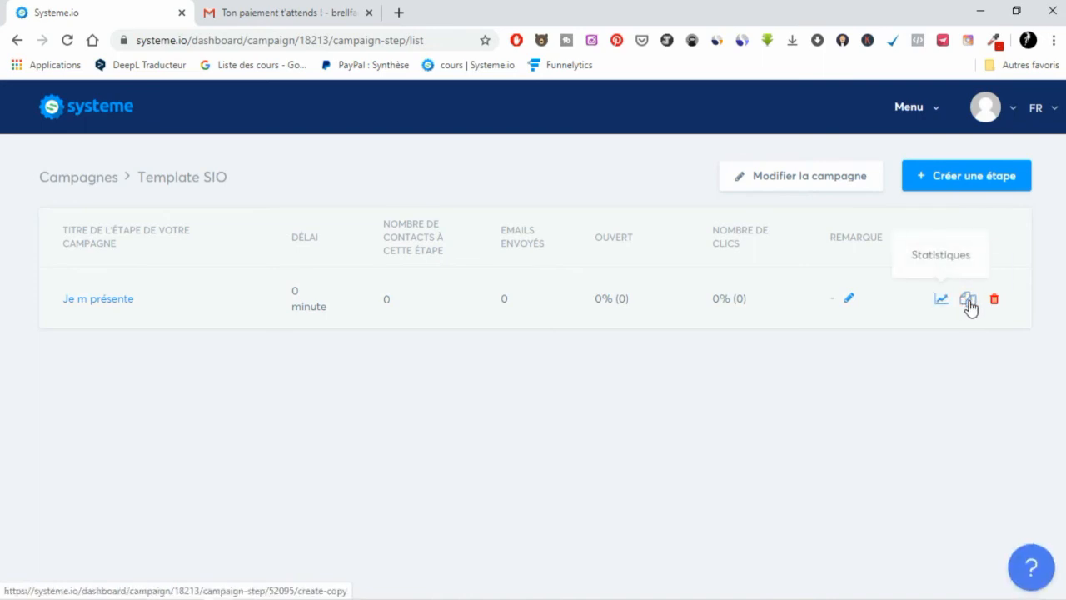
Check the Template SIO campaign's name and description in its edit form and close it without changes
left_click(779, 180)
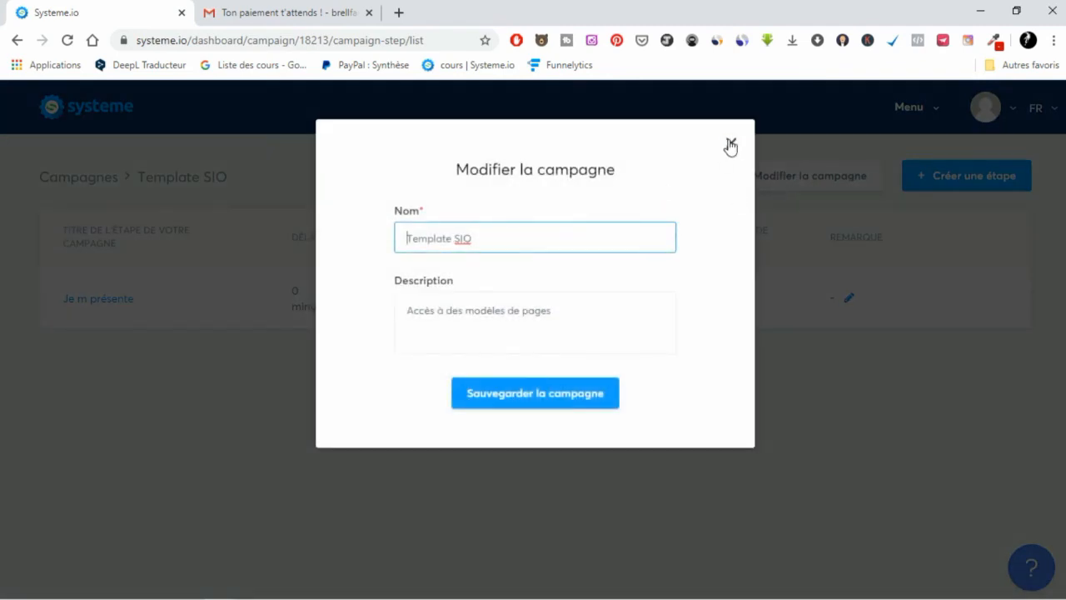
left_click(730, 147)
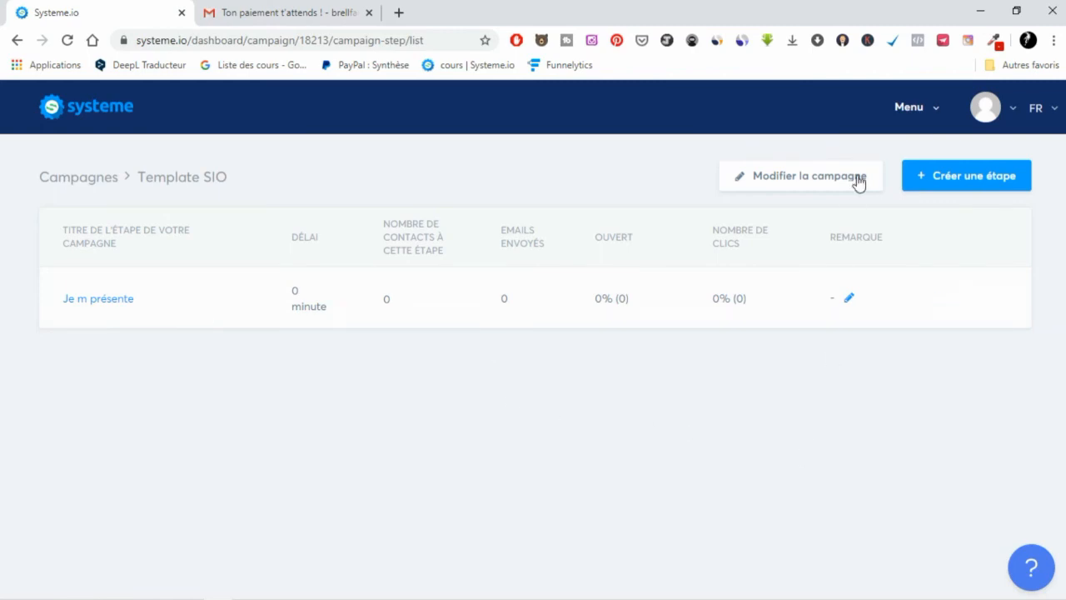
Open the email statistics dashboard and examine the number of emails sent and the average open rate
left_click(921, 116)
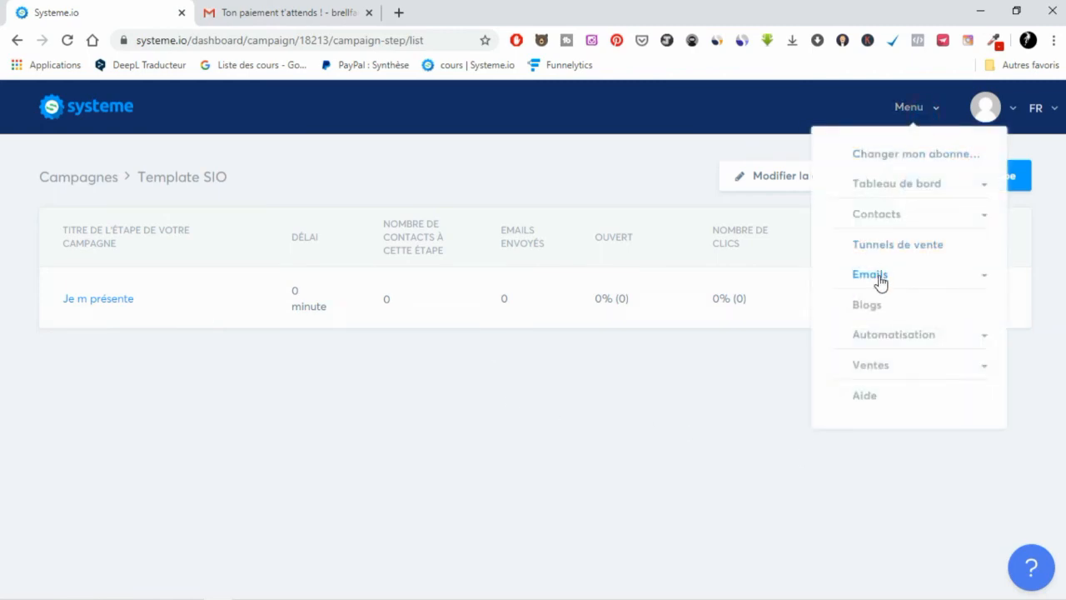
left_click(879, 277)
left_click(887, 340)
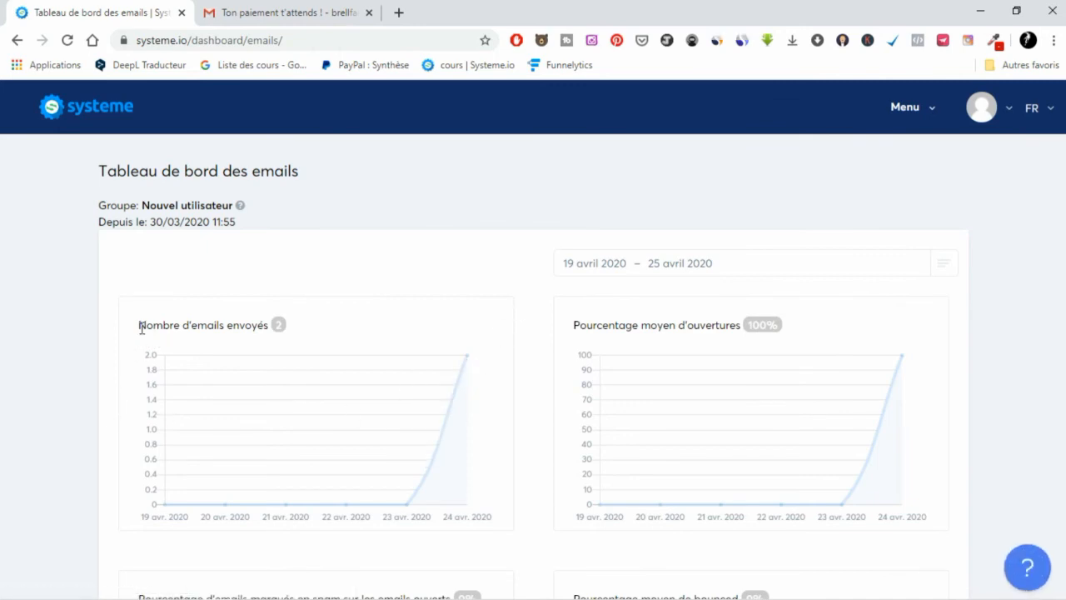
left_click_drag(139, 325, 271, 326)
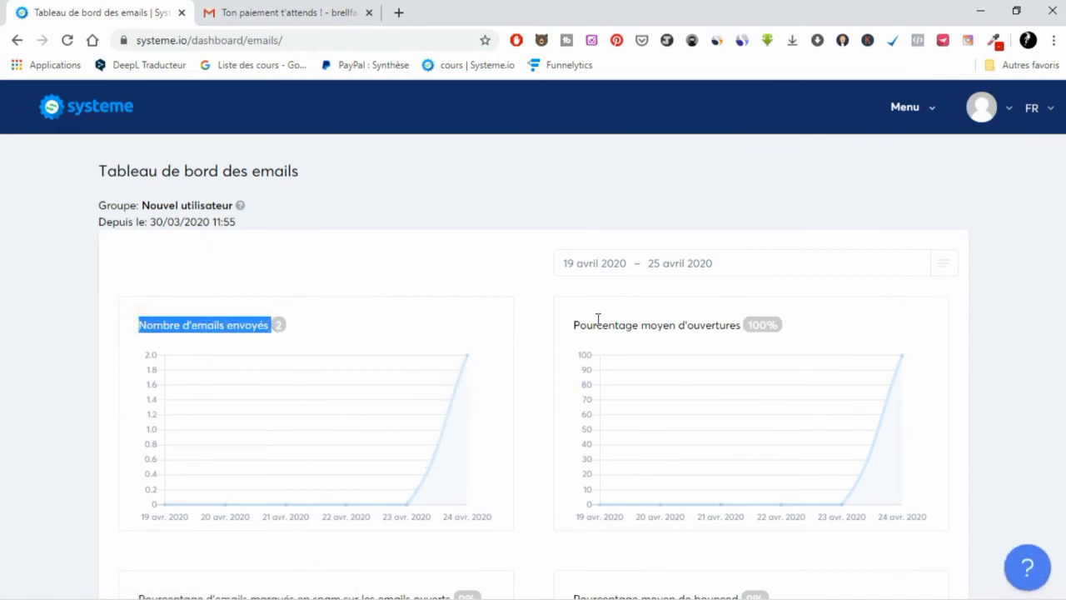
left_click_drag(574, 326, 787, 326)
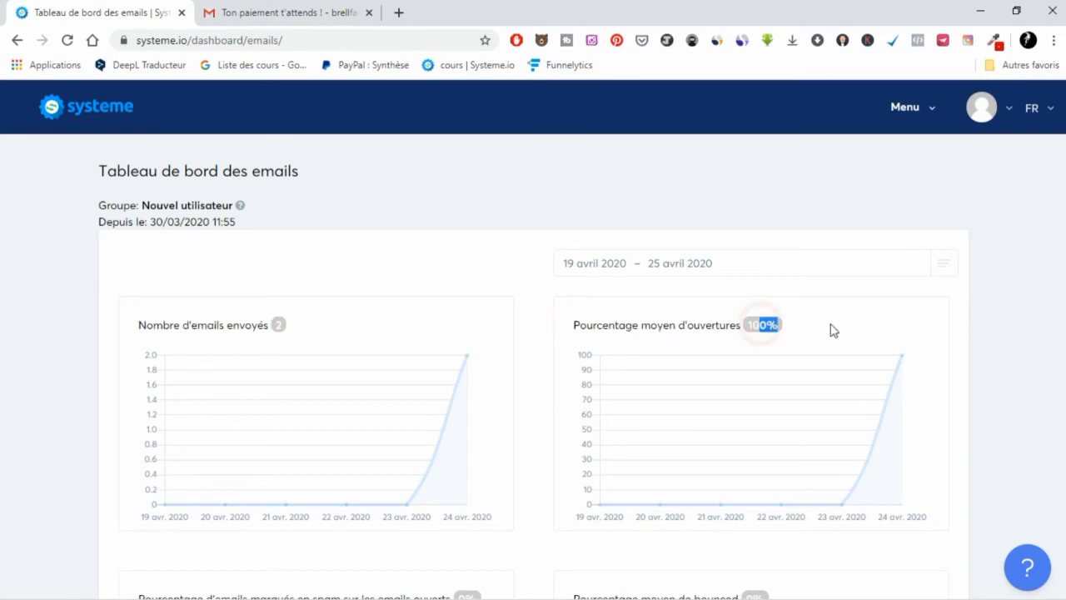
left_click(837, 321)
Examine the spam and bounce rate charts and the statistics table for individual emails
scroll(836, 322, "down", 4)
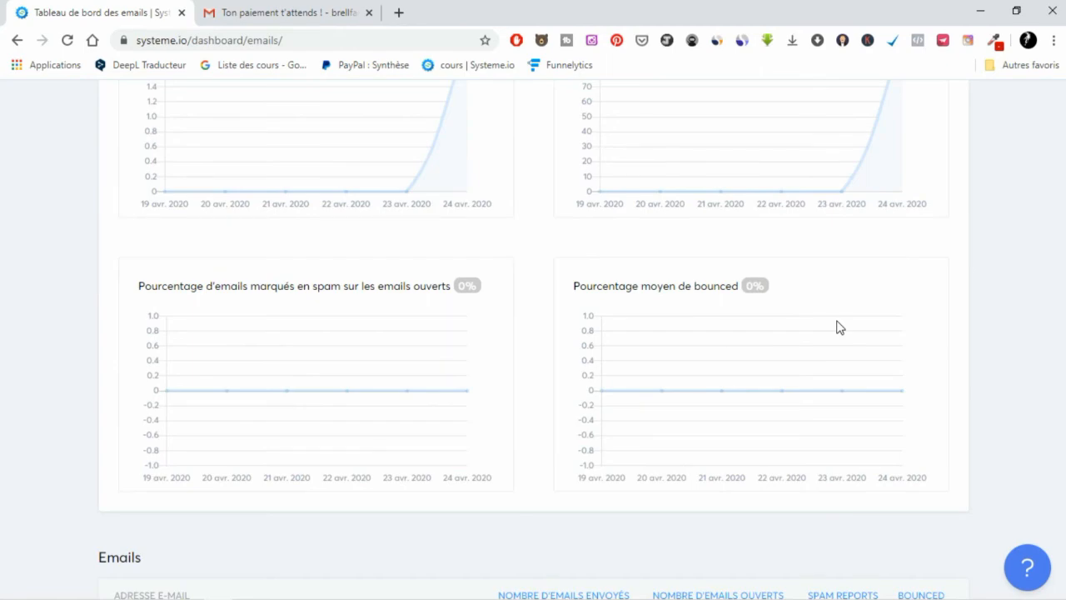
scroll(837, 327, "down", 3)
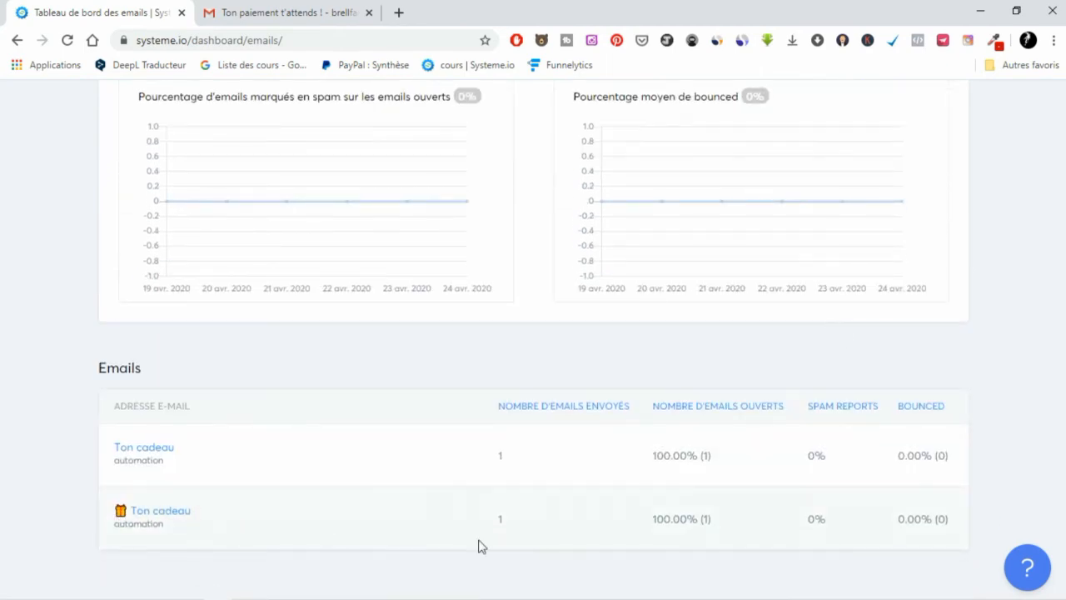
scroll(899, 517, "up", 8)
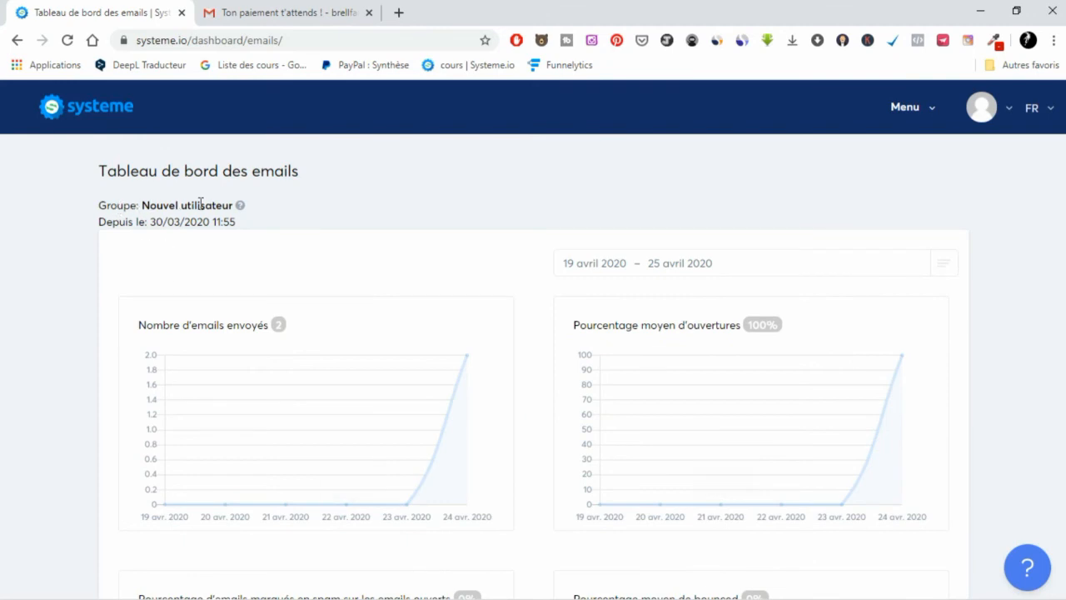
Read the explanation of the sending restriction for the "Nouvel utilisateur" group
mouse_move(243, 211)
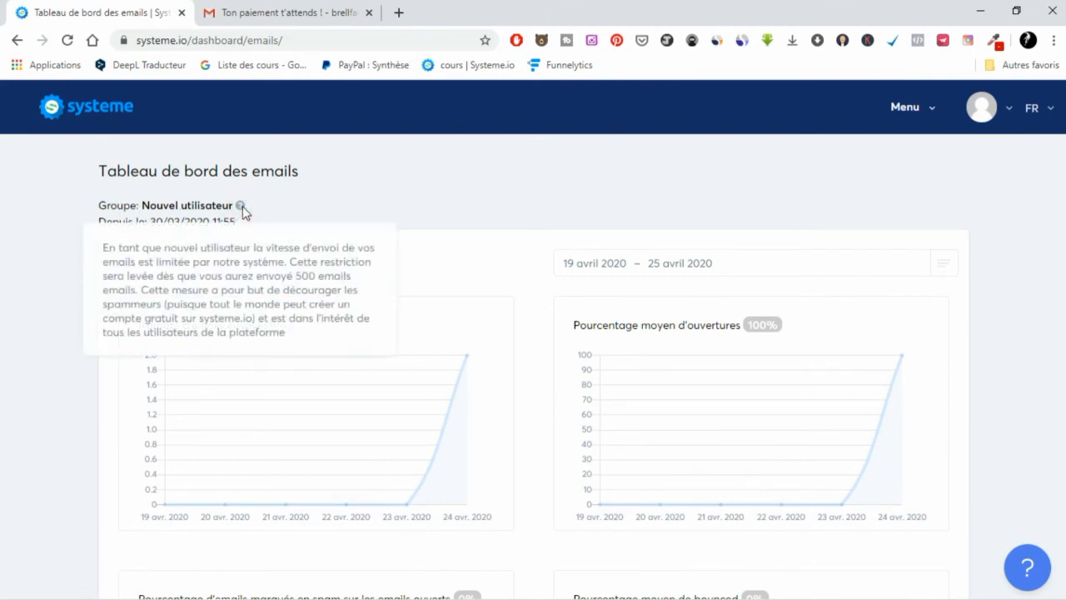
left_click(242, 206)
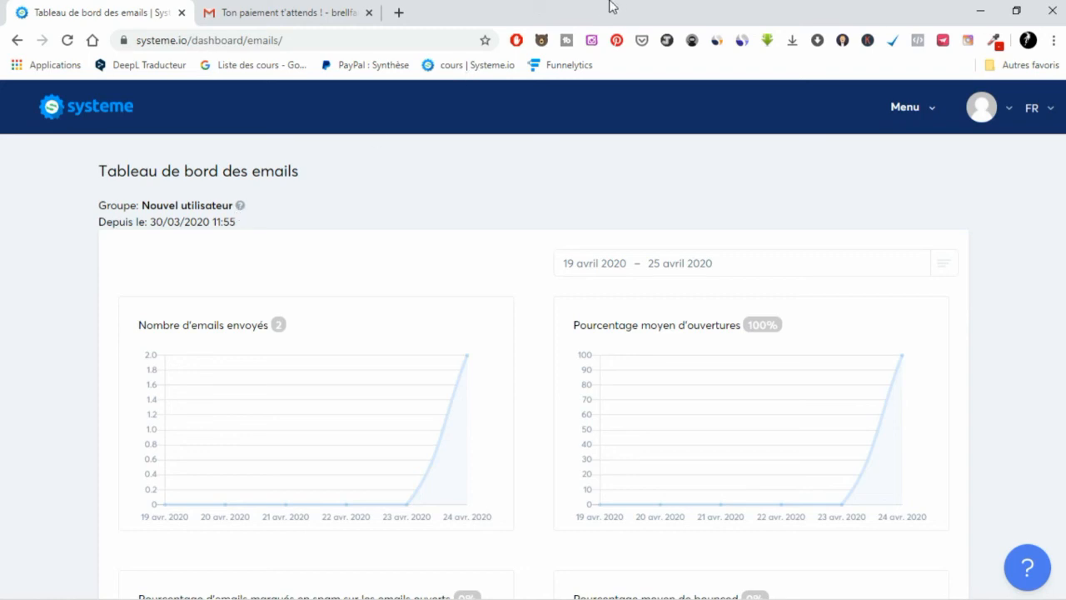
mouse_move(551, 7)
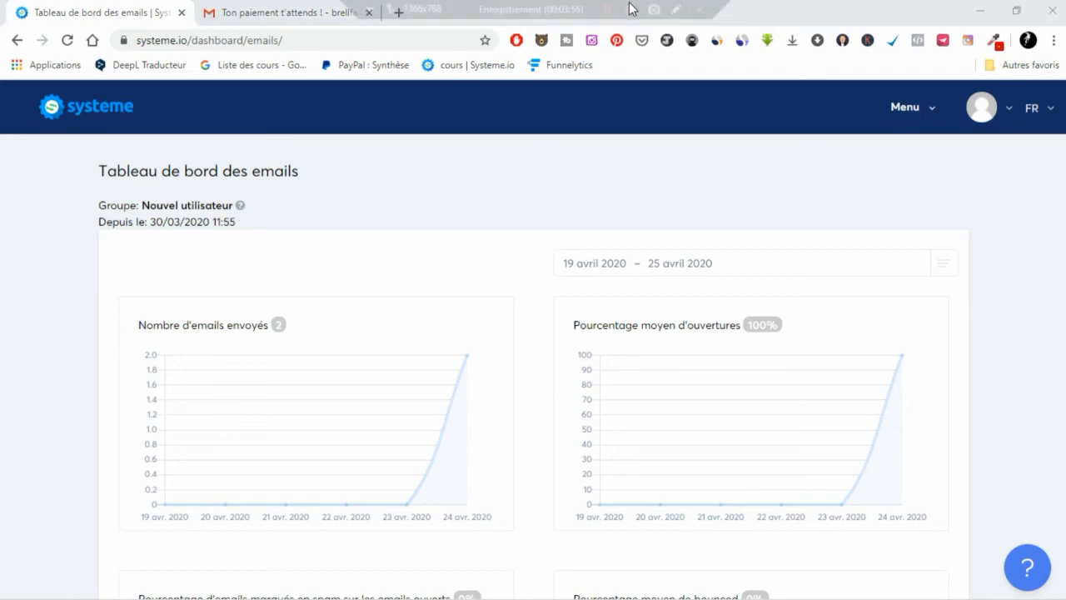